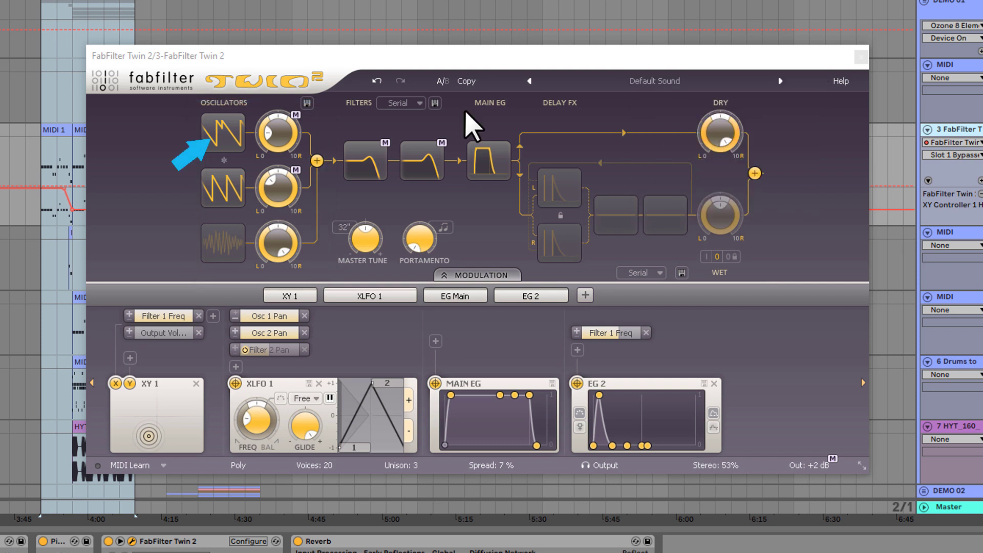
Look through oscillator 1's scale and waveform options in the expanded oscillator settings, closing them unchanged
{"action": "left_click", "coordinate": [221, 135]}
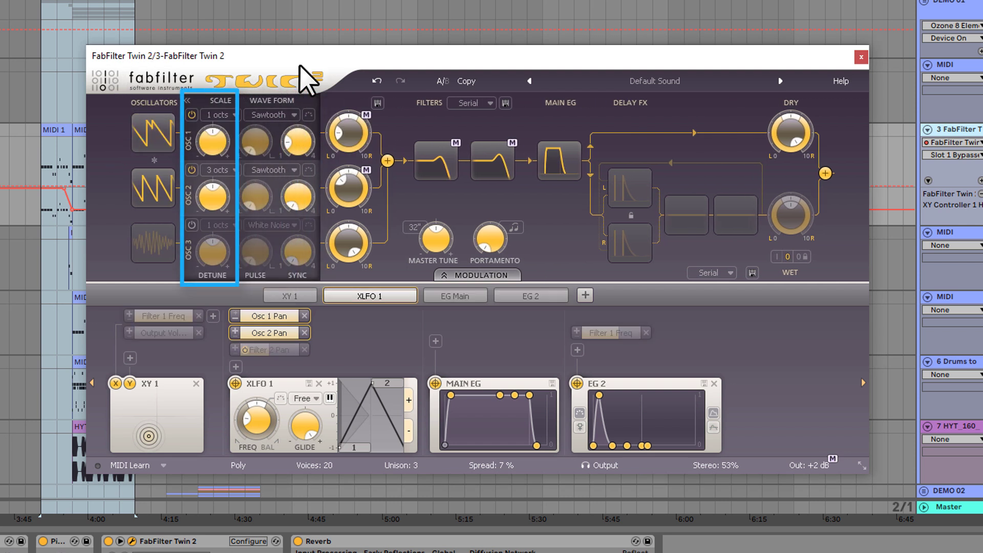
{"action": "mouse_move", "coordinate": [258, 150]}
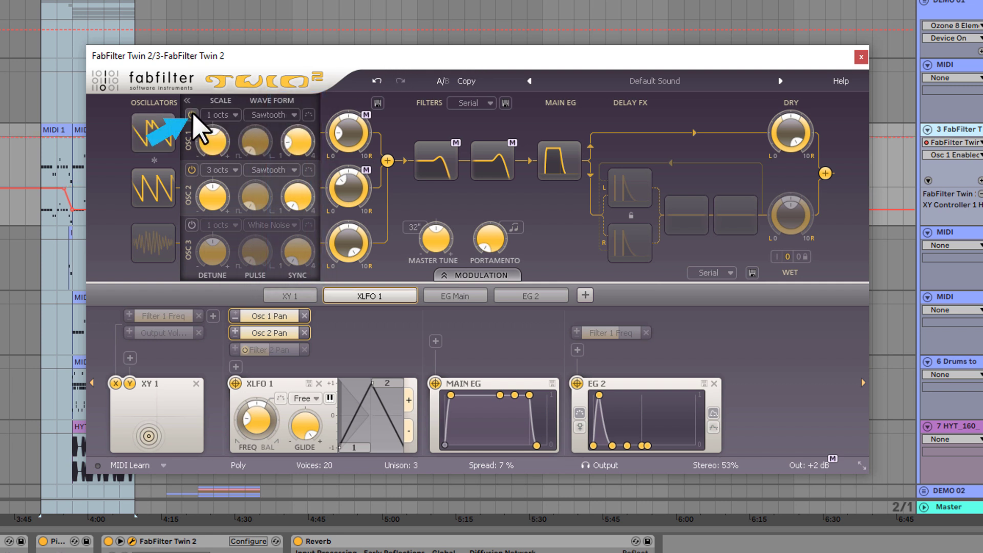
{"action": "left_click", "coordinate": [221, 115]}
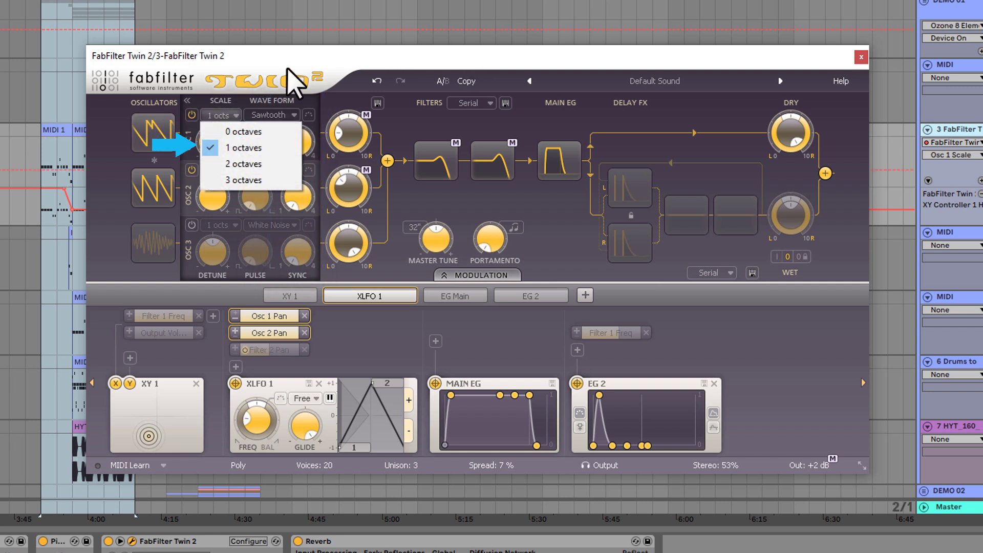
{"action": "left_click", "coordinate": [289, 116]}
{"action": "left_click", "coordinate": [287, 116]}
{"action": "left_click", "coordinate": [287, 131]}
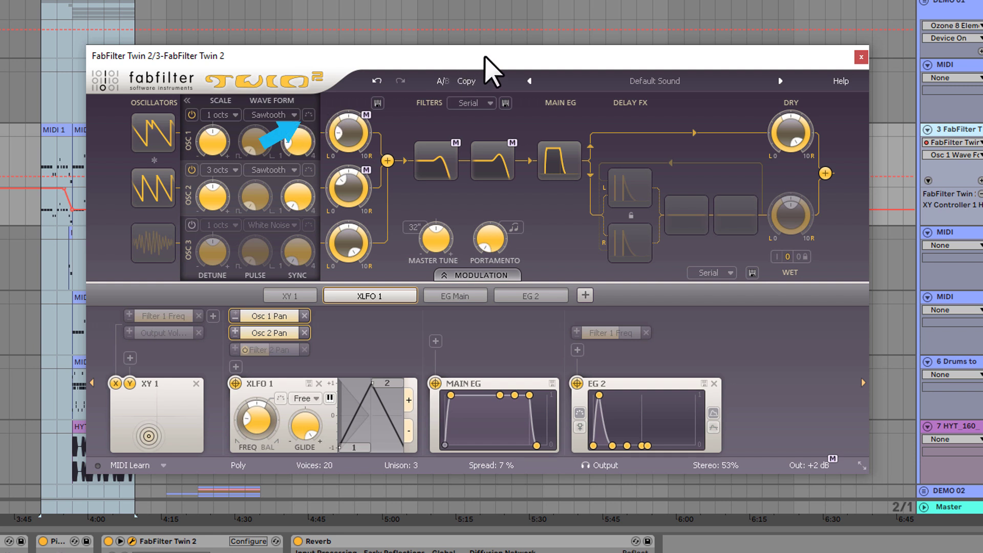
{"action": "left_click", "coordinate": [156, 133]}
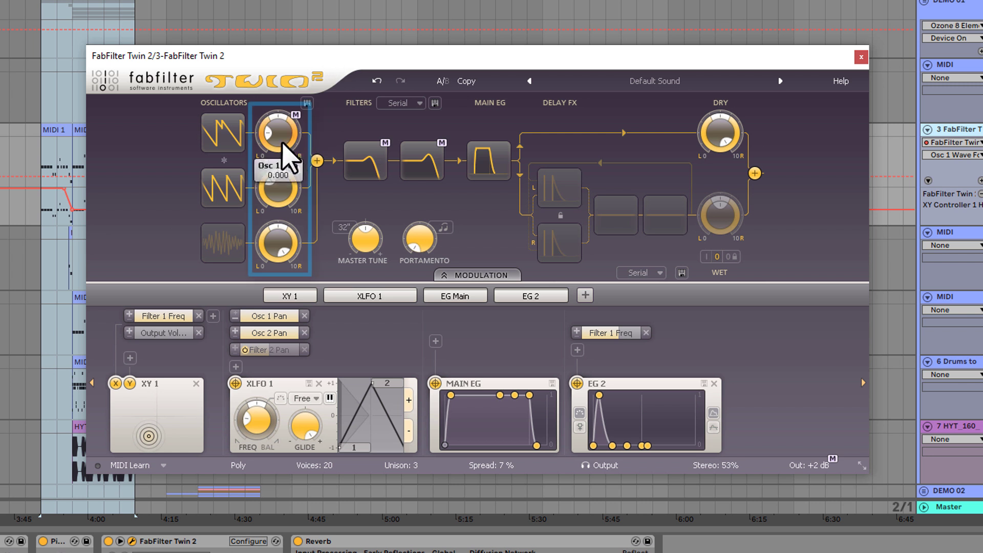
Raise oscillator 1's level to about -10.36 dB
{"action": "left_click_drag", "start_coordinate": [288, 154], "coordinate": [299, 108]}
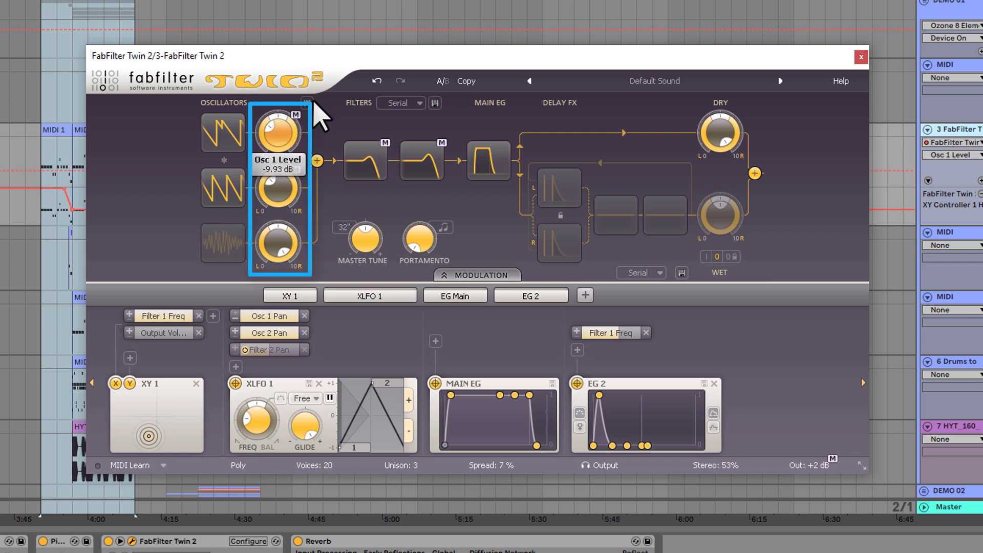
{"action": "left_click", "coordinate": [295, 124]}
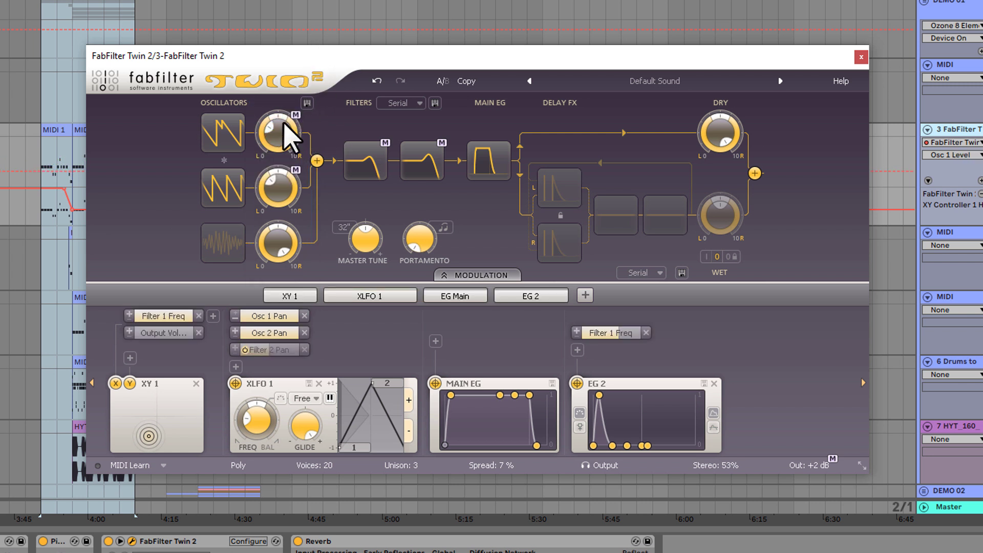
{"action": "double_click", "coordinate": [292, 130]}
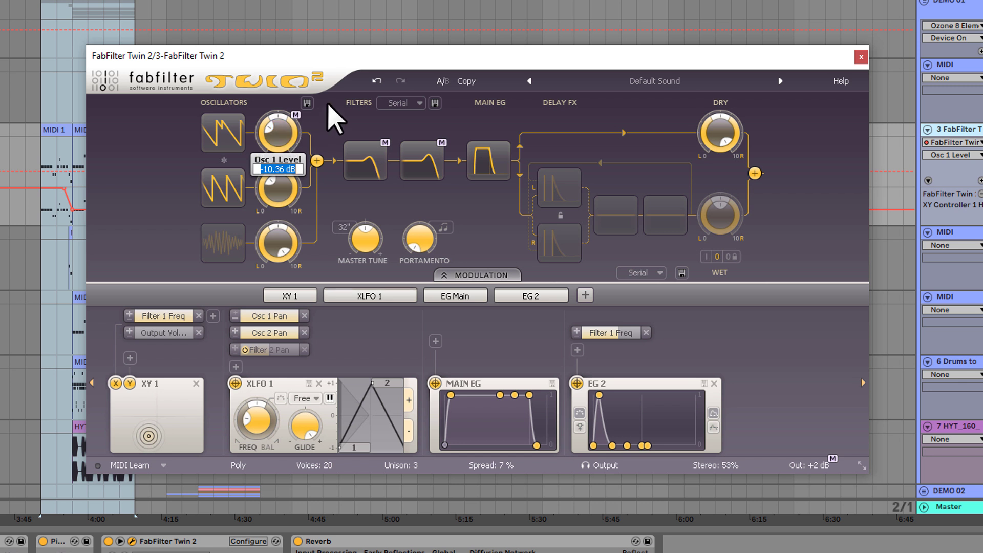
{"action": "key", "text": "Escape"}
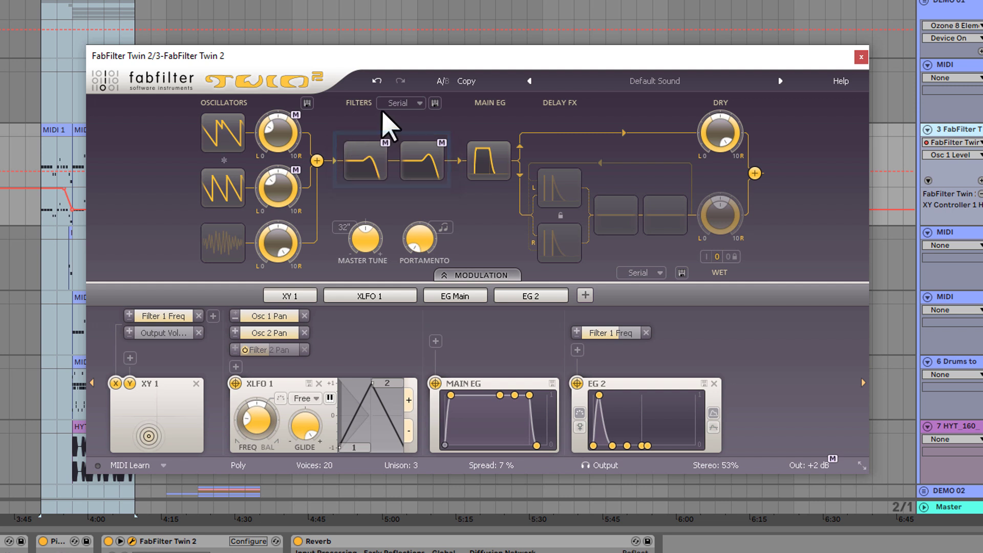
Try the Parallel and Per Osc routings for the main filters and restore Serial
{"action": "left_click", "coordinate": [415, 104]}
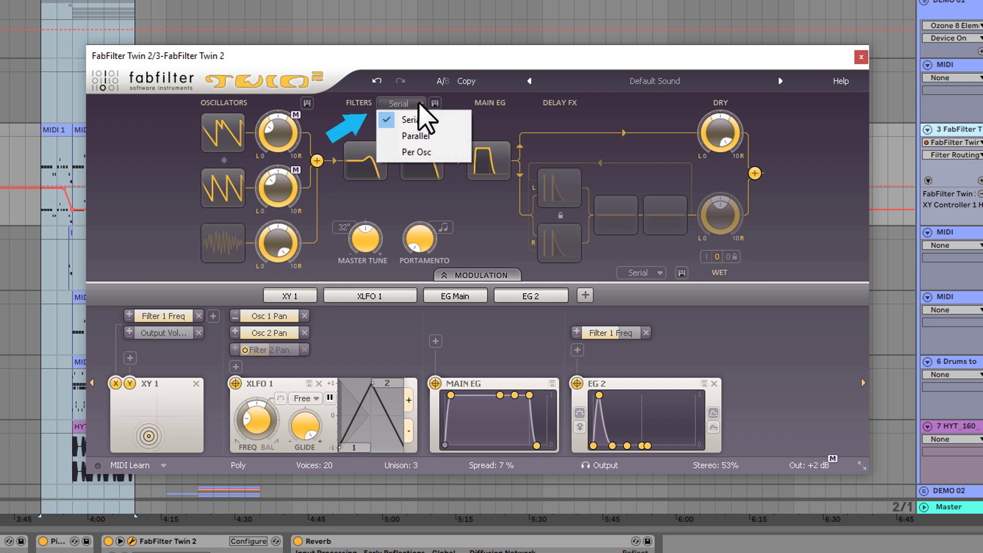
{"action": "left_click", "coordinate": [430, 152]}
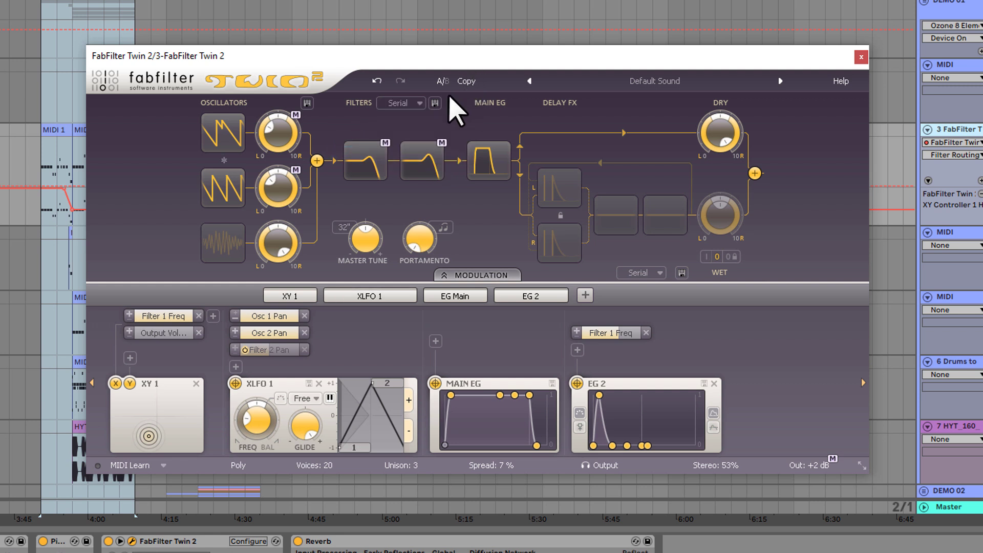
{"action": "left_click", "coordinate": [420, 104]}
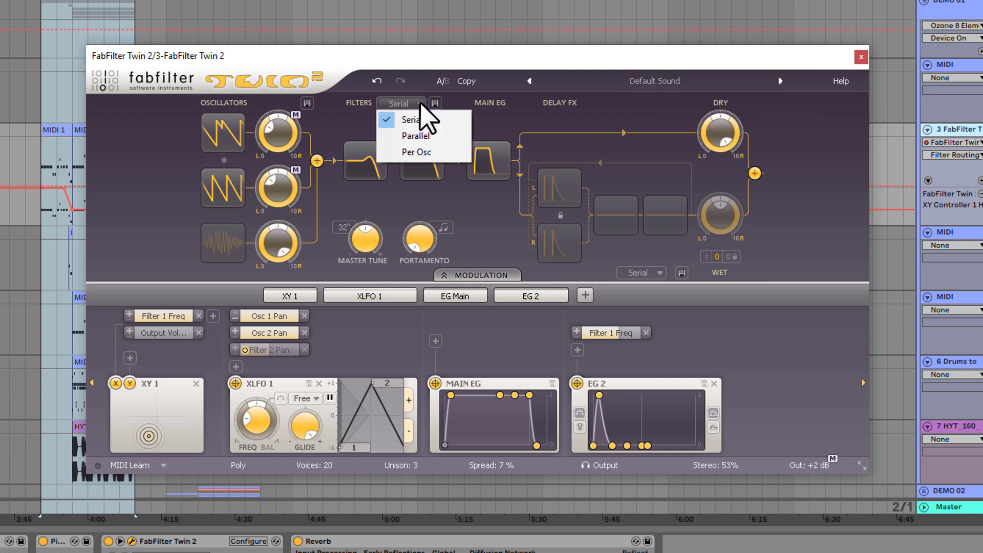
{"action": "left_click", "coordinate": [415, 136]}
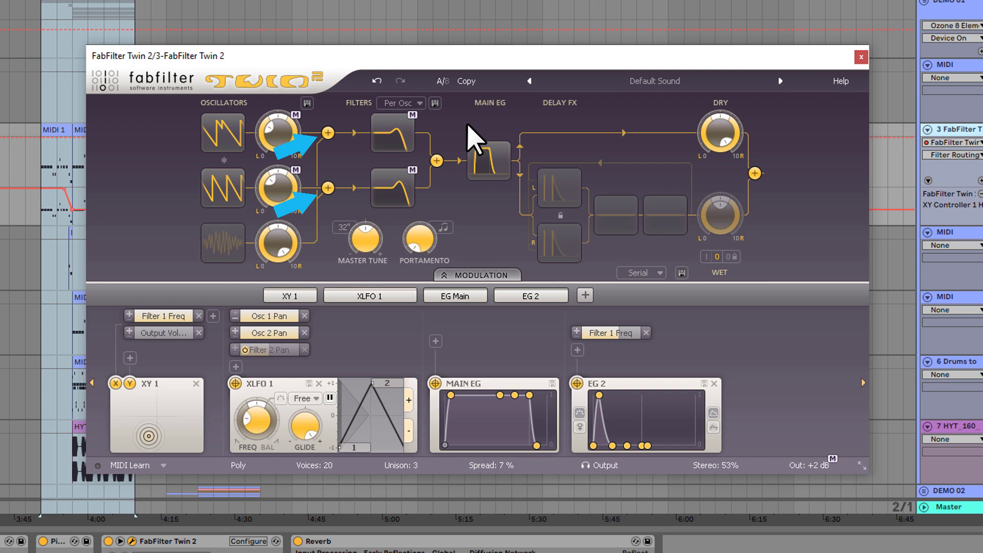
{"action": "left_click", "coordinate": [402, 103]}
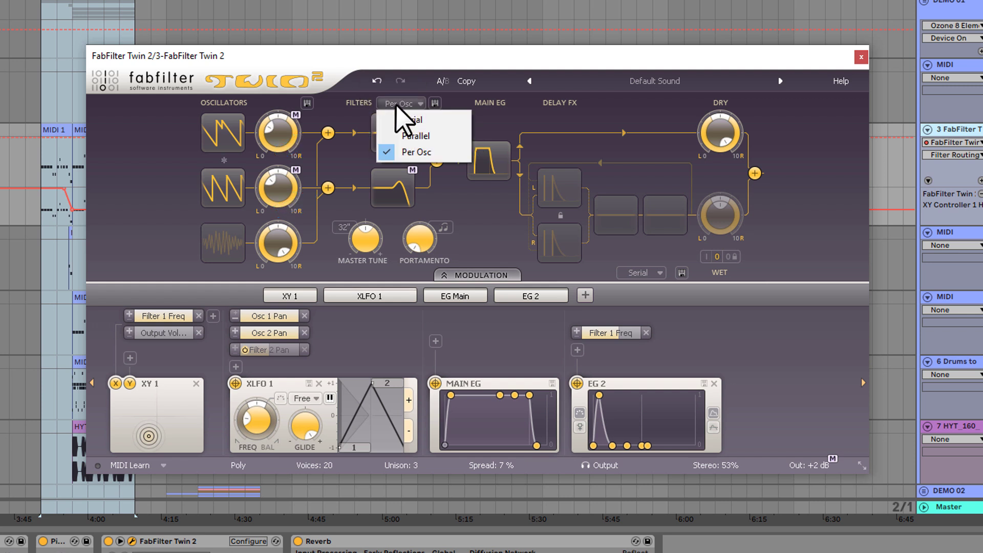
{"action": "left_click", "coordinate": [412, 122]}
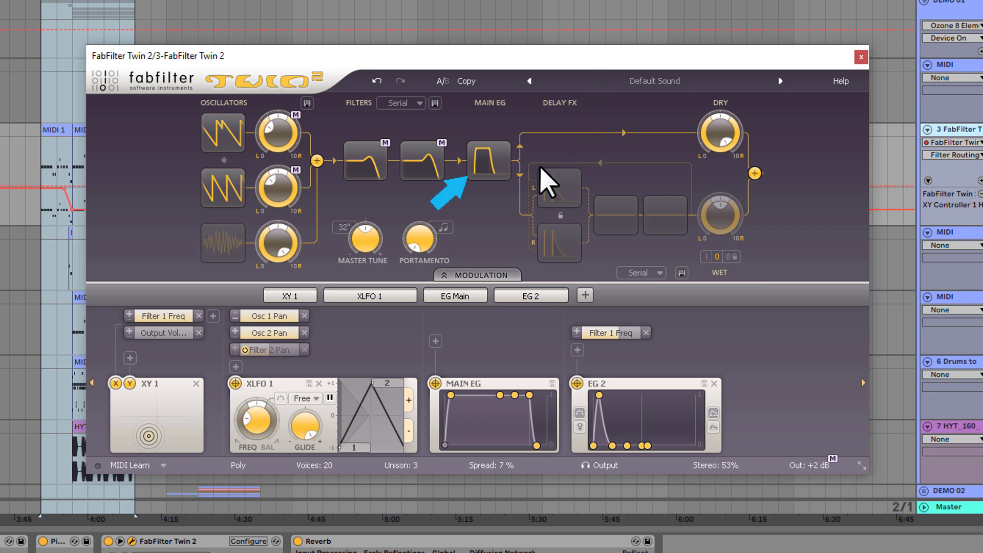
Inspect the main envelope and the left and right delay settings, closing them again
{"action": "left_click", "coordinate": [495, 171]}
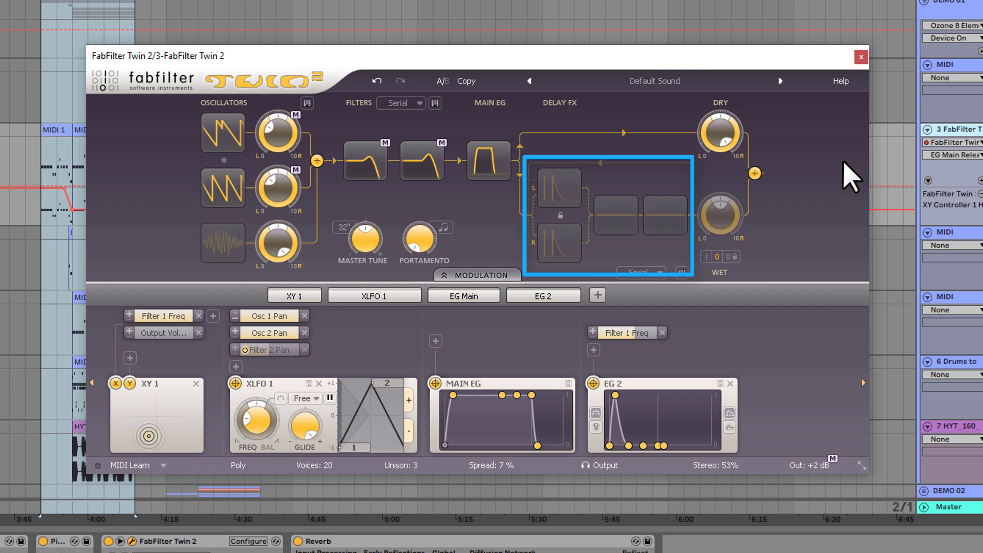
{"action": "left_click", "coordinate": [566, 189]}
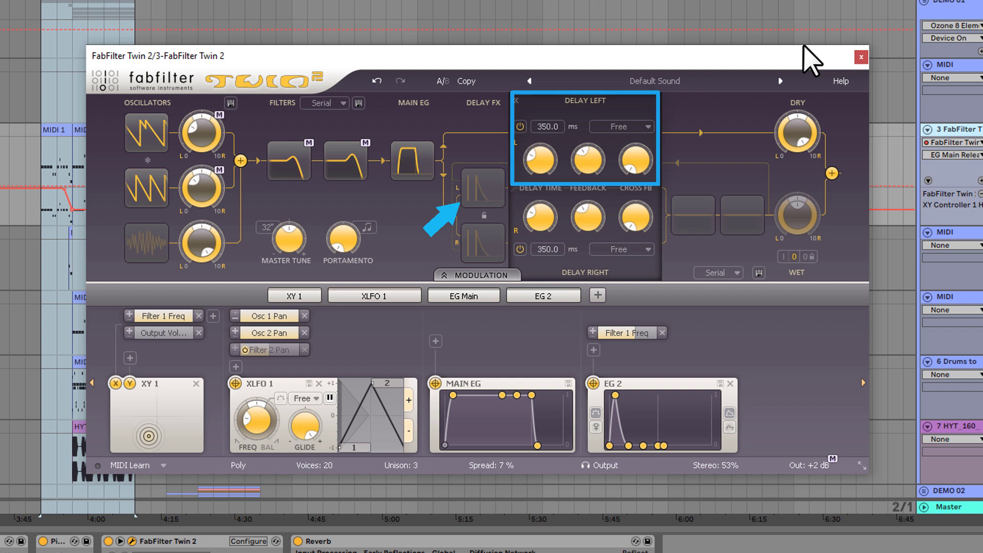
{"action": "key", "text": "Escape"}
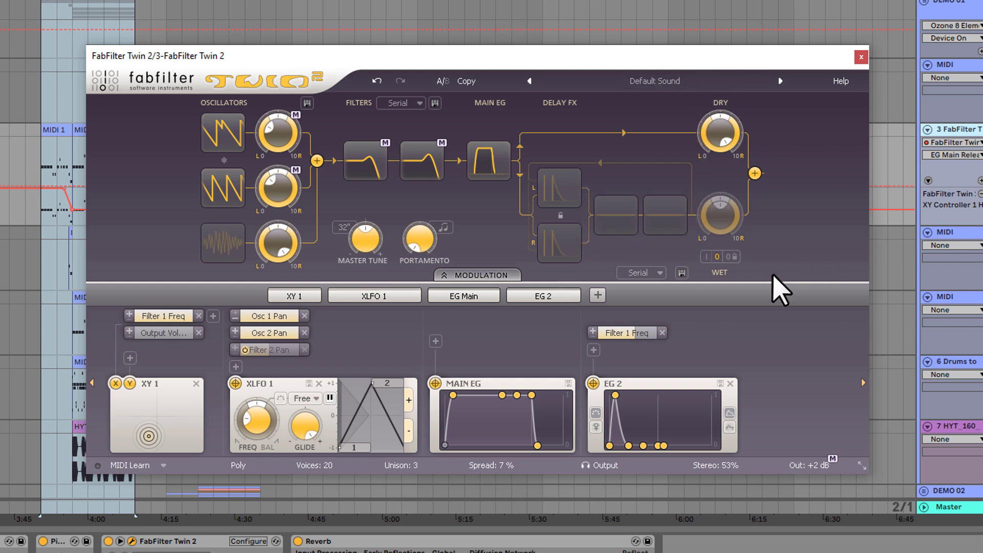
Try the Parallel routing for the delay filters and set it to Per Delay
{"action": "left_click", "coordinate": [656, 275]}
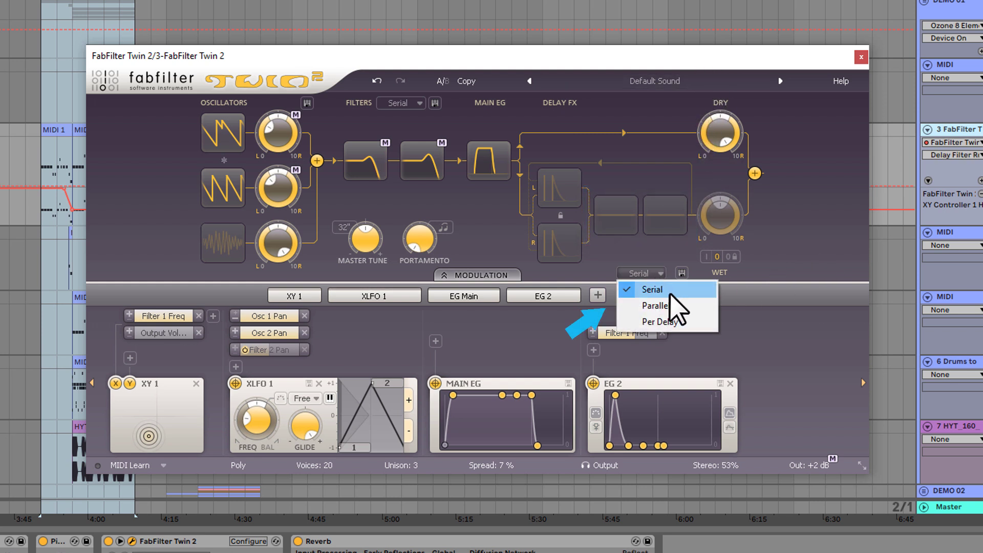
{"action": "left_click", "coordinate": [677, 306]}
{"action": "left_click", "coordinate": [653, 274]}
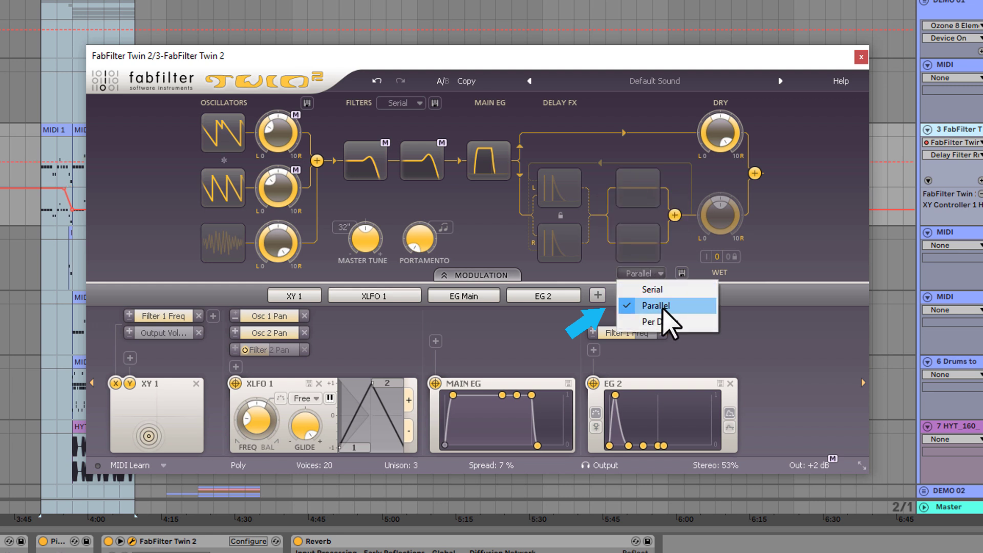
{"action": "left_click", "coordinate": [665, 321]}
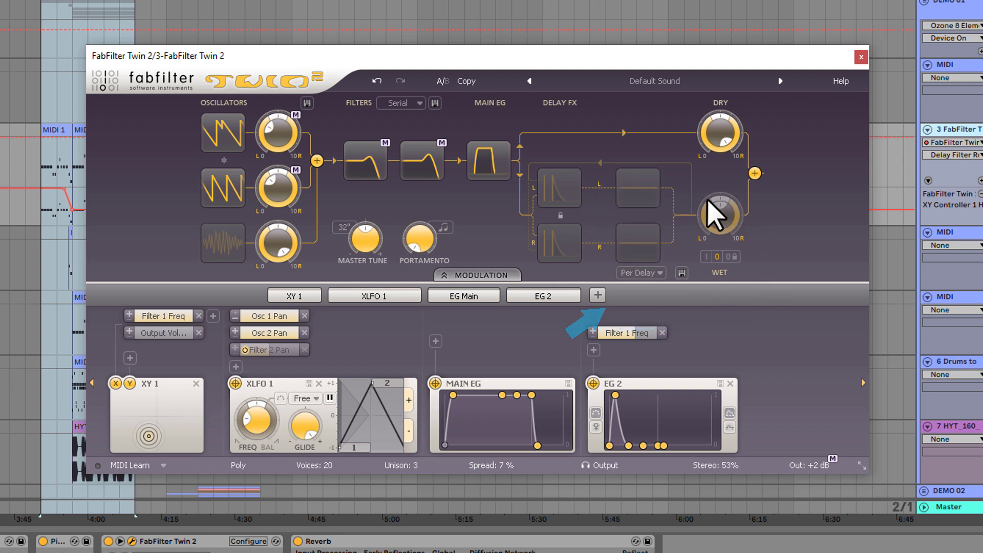
Examine the response, slope and style options of delay Filter 1 and try its frequency control
{"action": "left_click", "coordinate": [646, 194]}
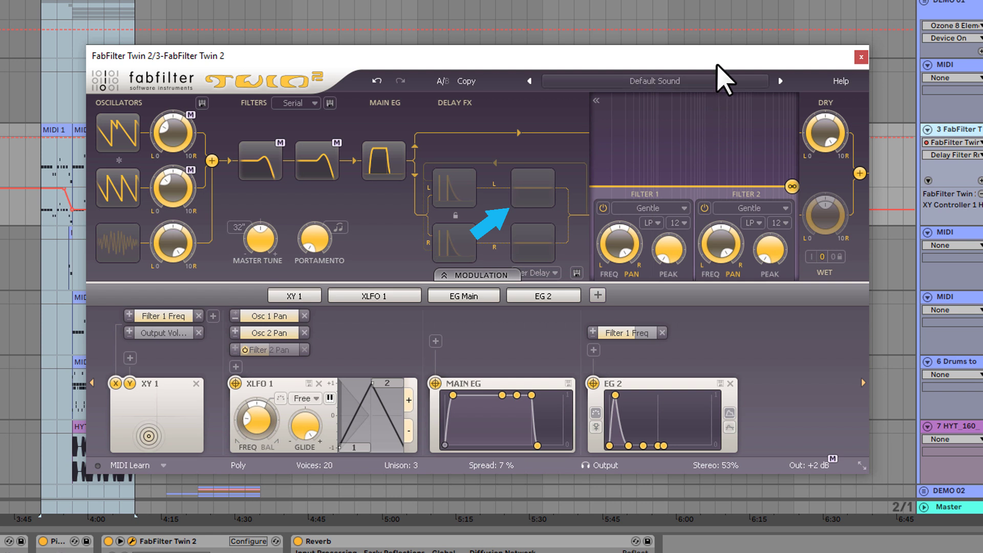
{"action": "left_click", "coordinate": [657, 223]}
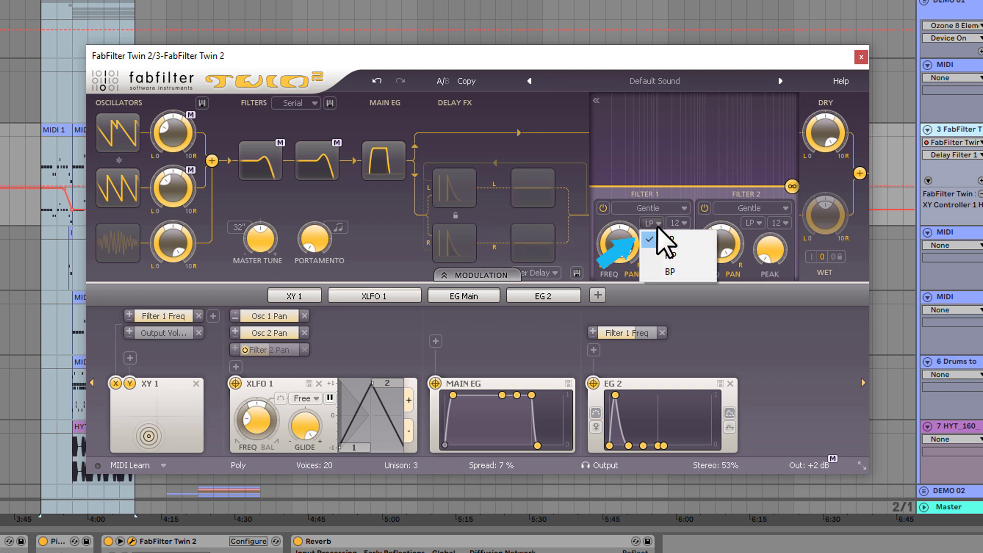
{"action": "left_click", "coordinate": [686, 222]}
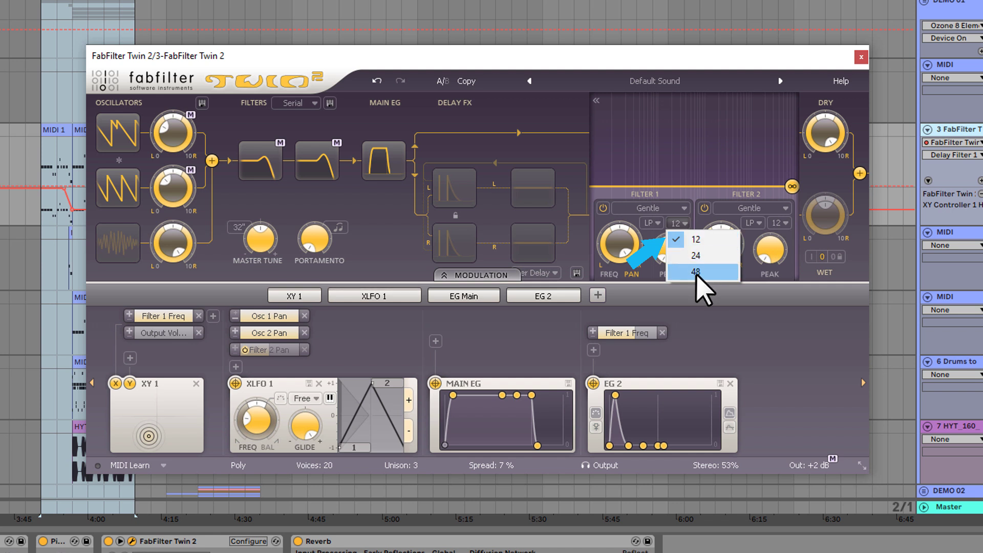
{"action": "left_click", "coordinate": [713, 296]}
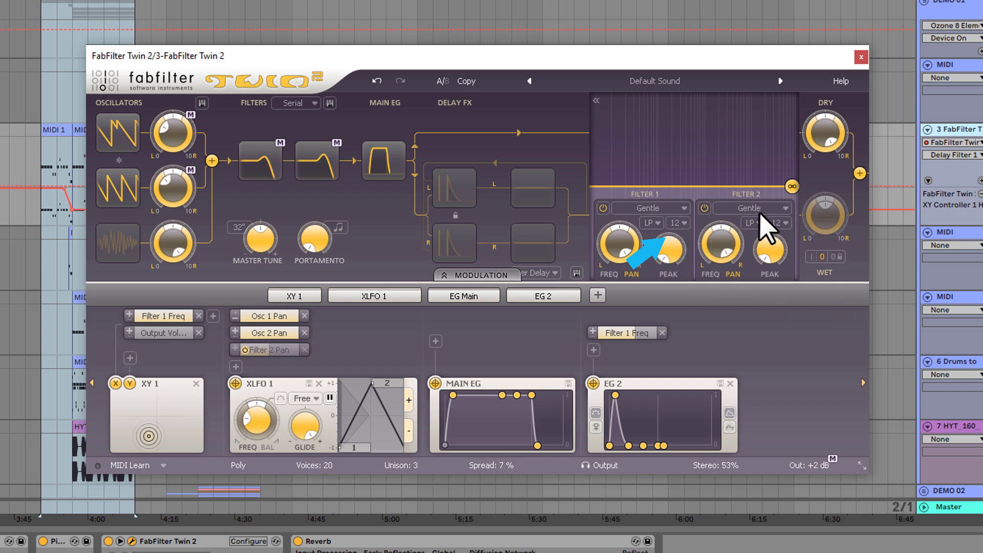
{"action": "left_click", "coordinate": [682, 209]}
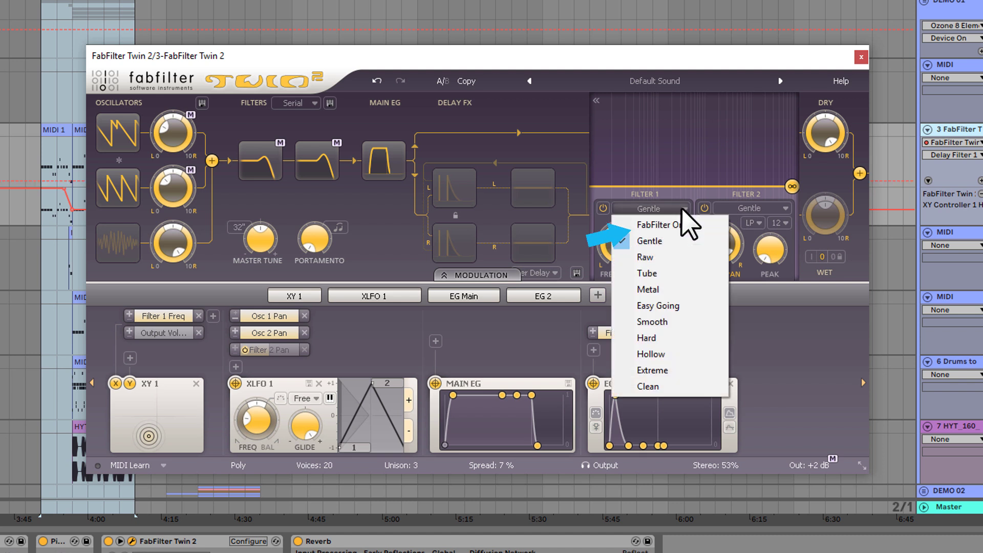
{"action": "left_click", "coordinate": [682, 280]}
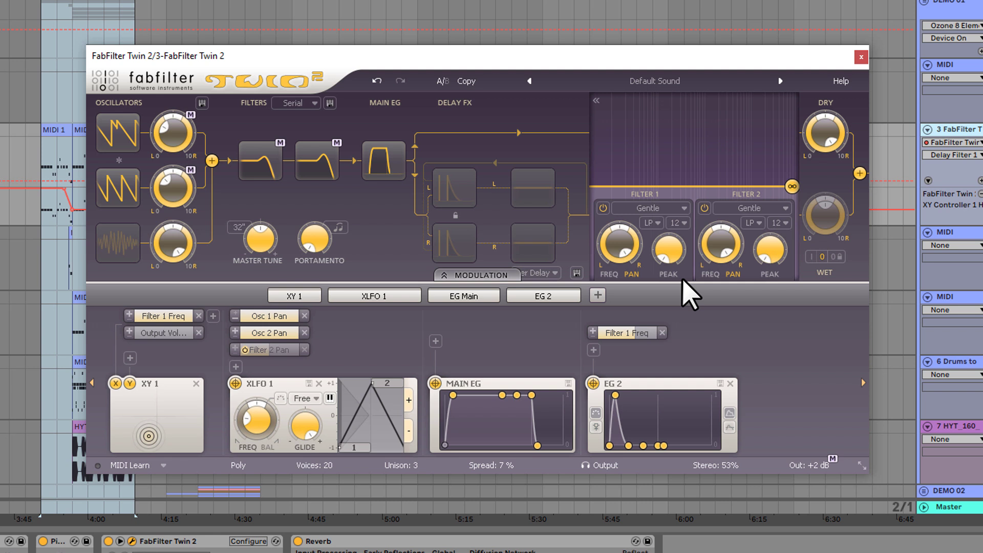
{"action": "left_click", "coordinate": [674, 209]}
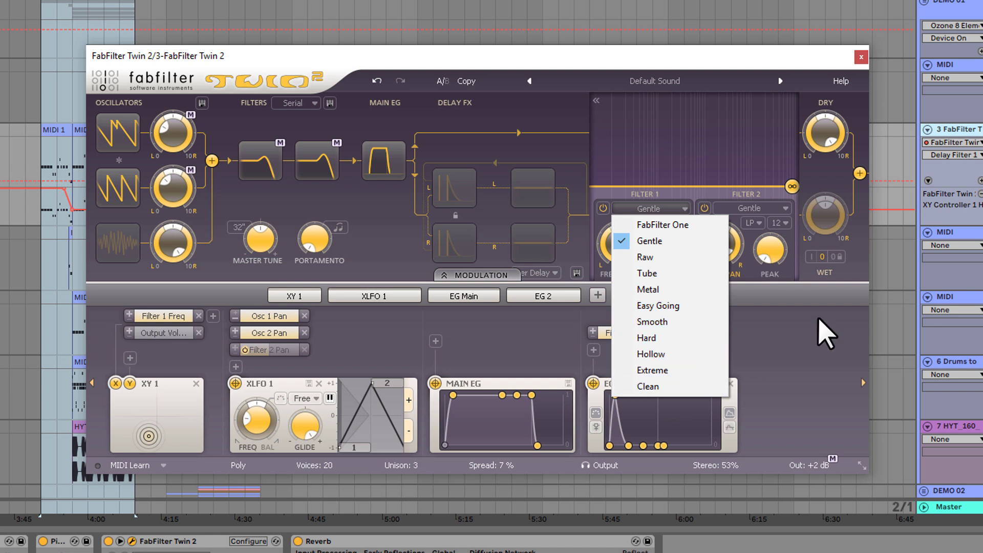
{"action": "left_click", "coordinate": [797, 276]}
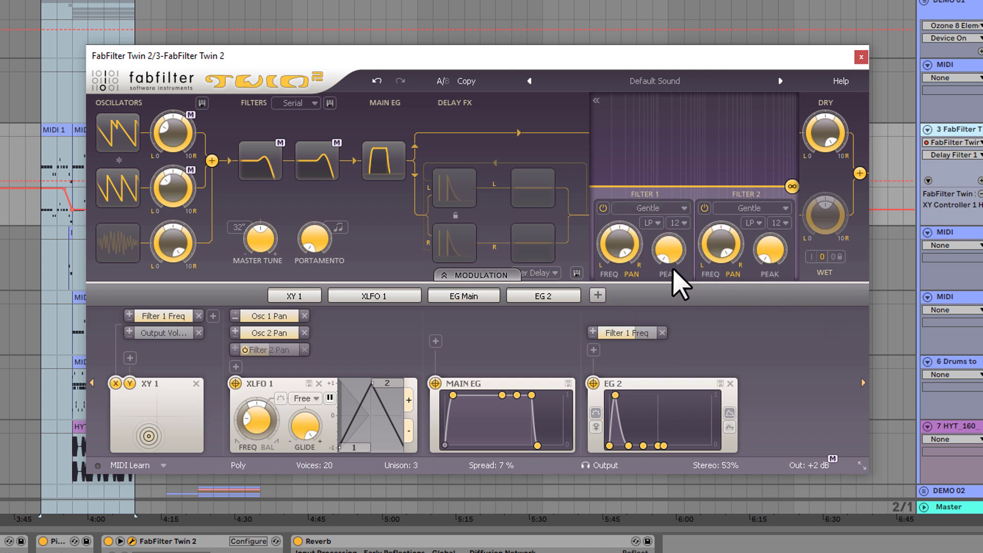
{"action": "left_click_drag", "start_coordinate": [620, 245], "coordinate": [621, 281]}
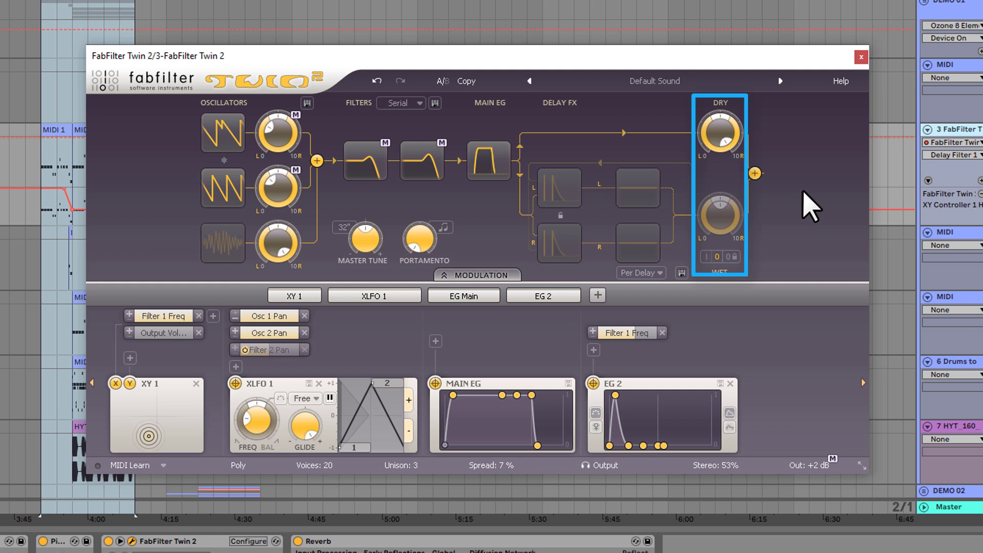
Try the level and pan controls of the dry output
{"action": "mouse_move", "coordinate": [730, 205]}
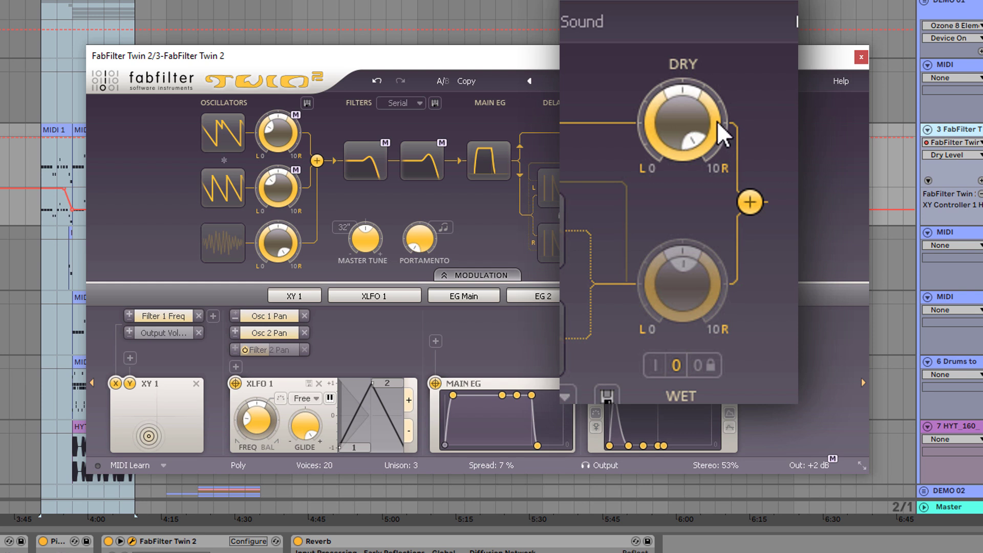
{"action": "left_click_drag", "start_coordinate": [717, 124], "coordinate": [732, 71]}
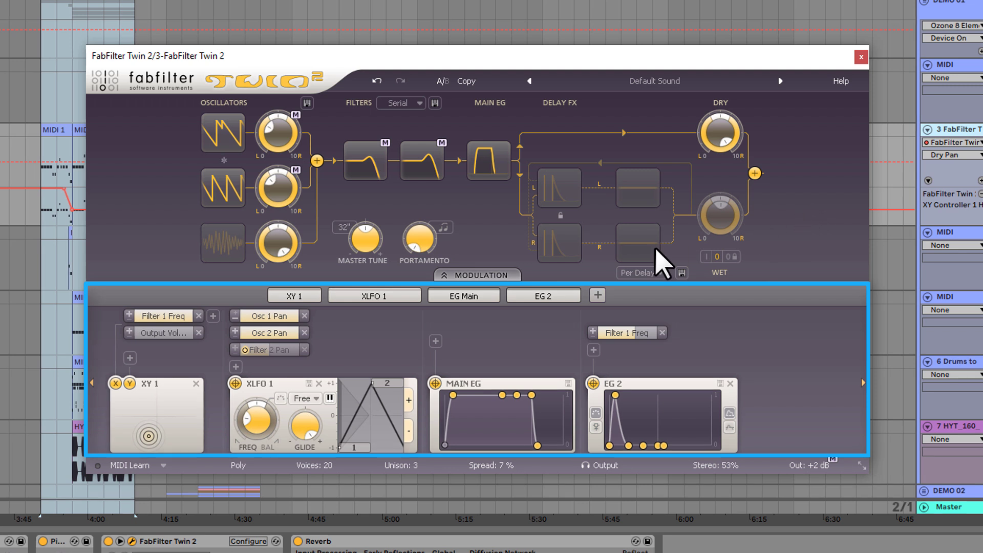
Toggle the modulation section, leaving it collapsed in favour of the on-screen keyboard
{"action": "left_click", "coordinate": [477, 276]}
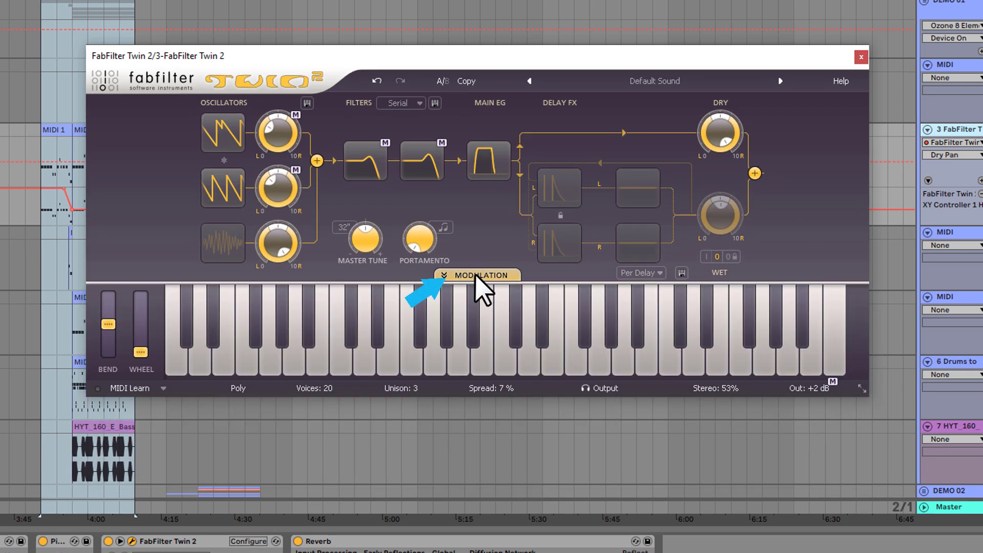
{"action": "mouse_move", "coordinate": [476, 279]}
{"action": "left_click", "coordinate": [504, 271]}
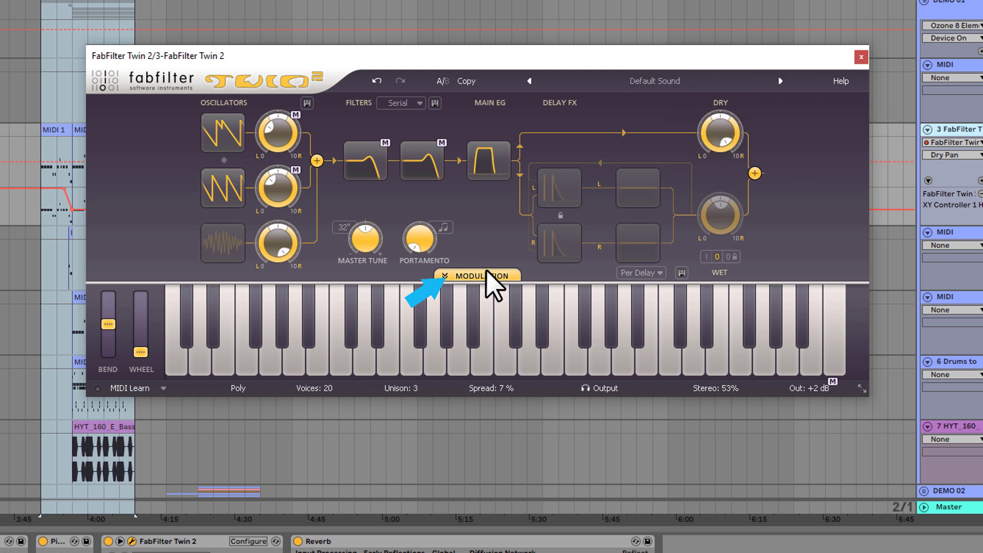
{"action": "left_click", "coordinate": [503, 271]}
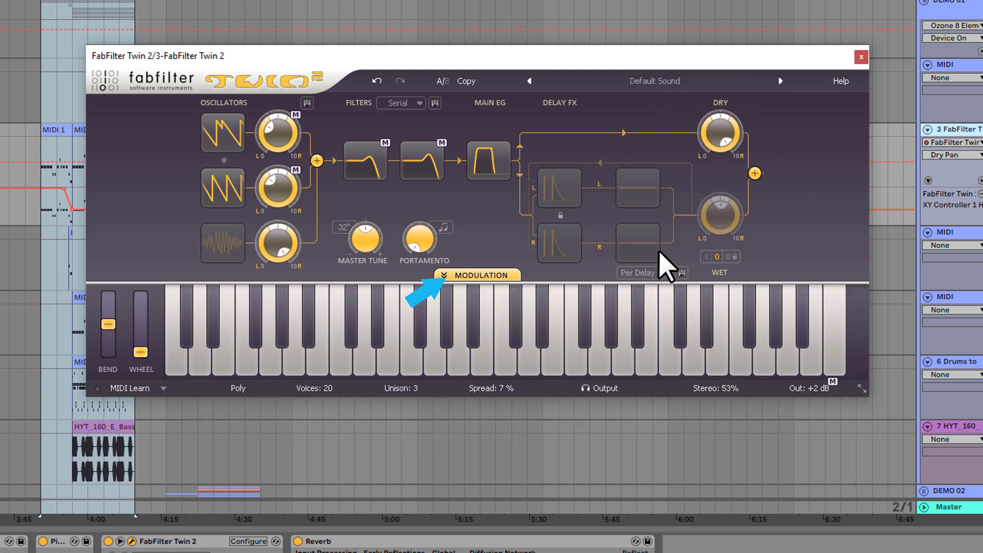
Expand the modulation section and examine the available types of modulation source
{"action": "left_click", "coordinate": [492, 275]}
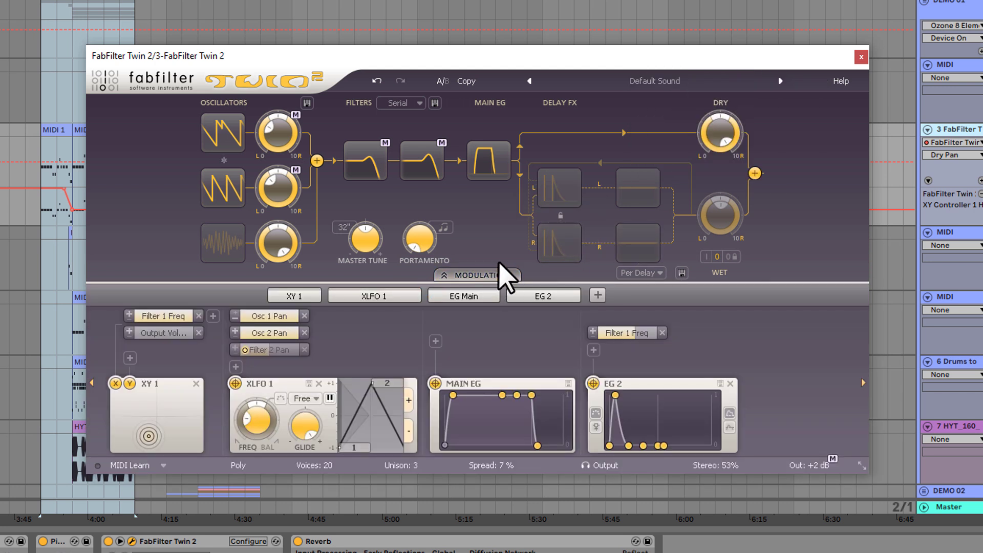
{"action": "left_click", "coordinate": [597, 295]}
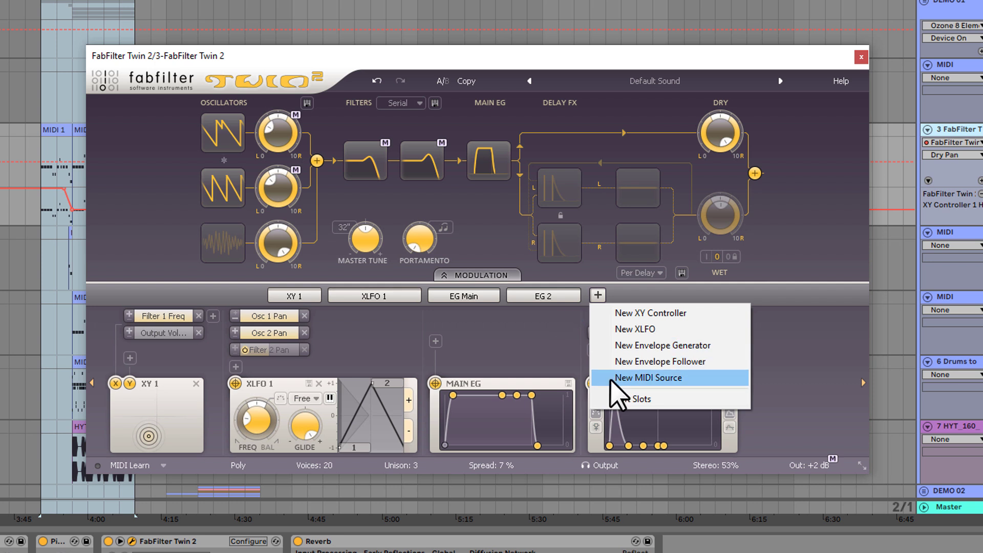
{"action": "left_click", "coordinate": [790, 328]}
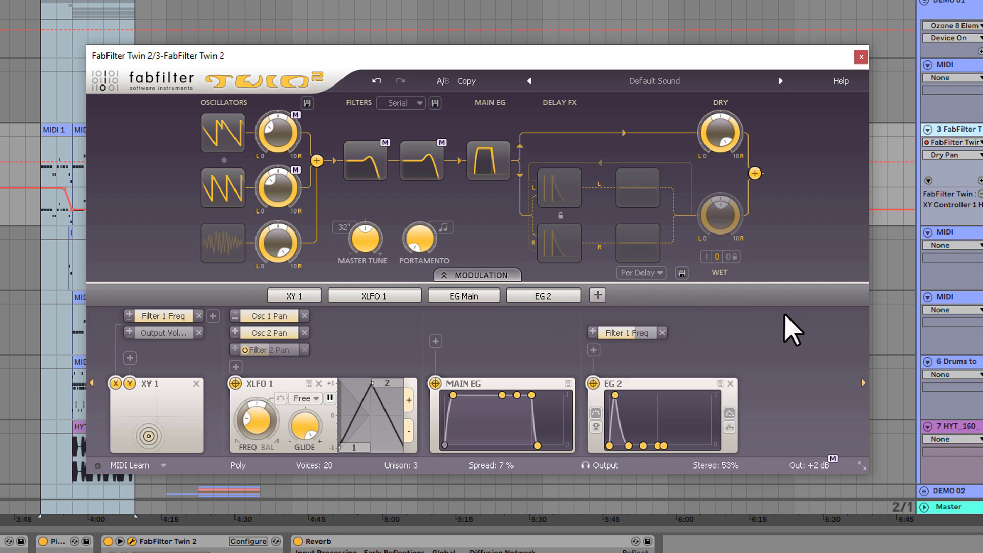
Add a new envelope generator as a modulation source and assign it to Filter 2 Pan
{"action": "left_click", "coordinate": [598, 295]}
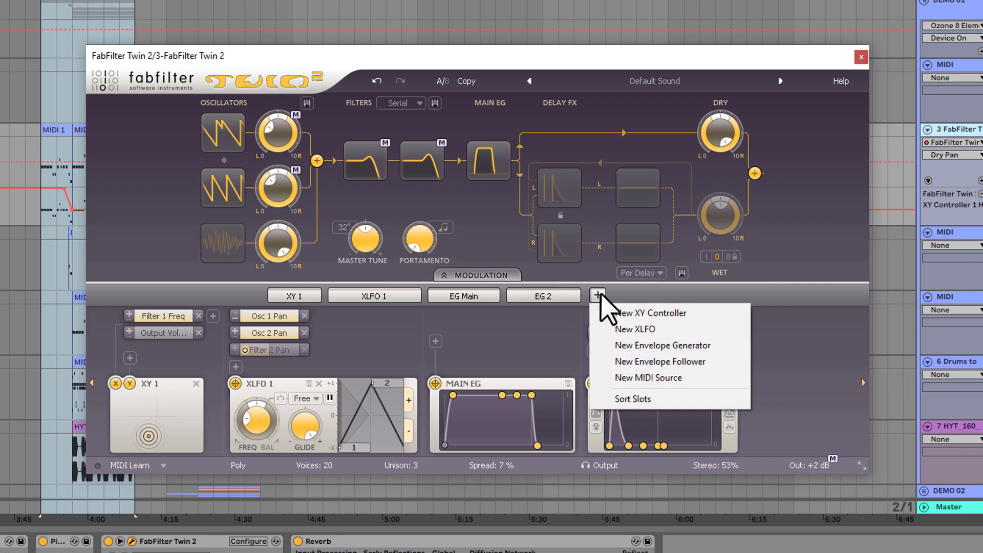
{"action": "left_click", "coordinate": [642, 346]}
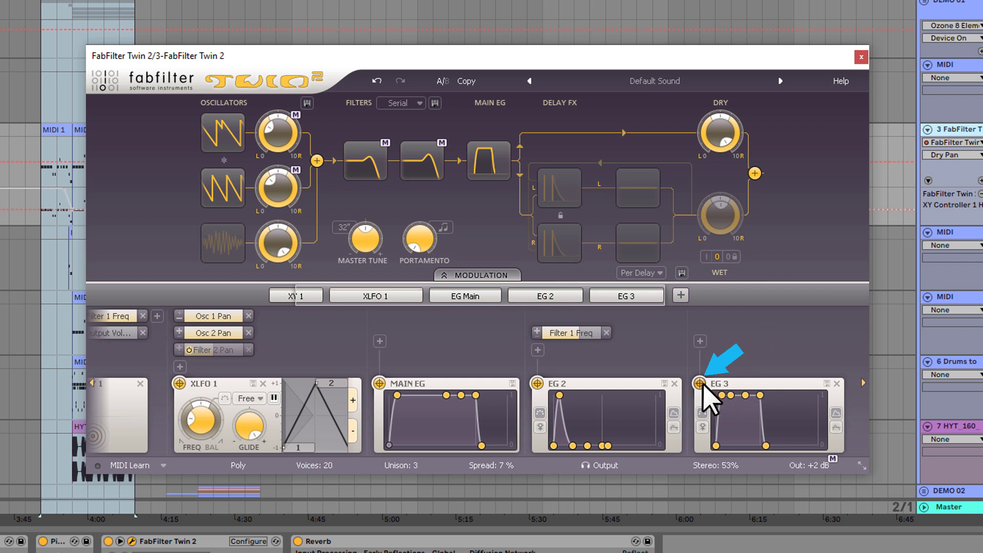
{"action": "left_click_drag", "start_coordinate": [699, 383], "coordinate": [501, 241]}
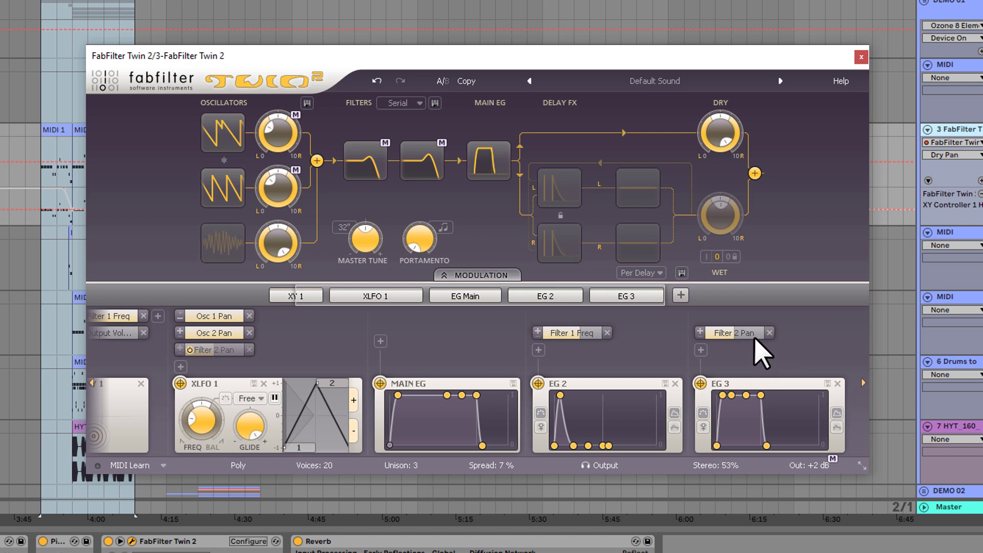
Try the Filter 2 Pan slot's level and an additional empty modulation slot, and remove the EG 3 source
{"action": "left_click_drag", "start_coordinate": [746, 334], "coordinate": [696, 354]}
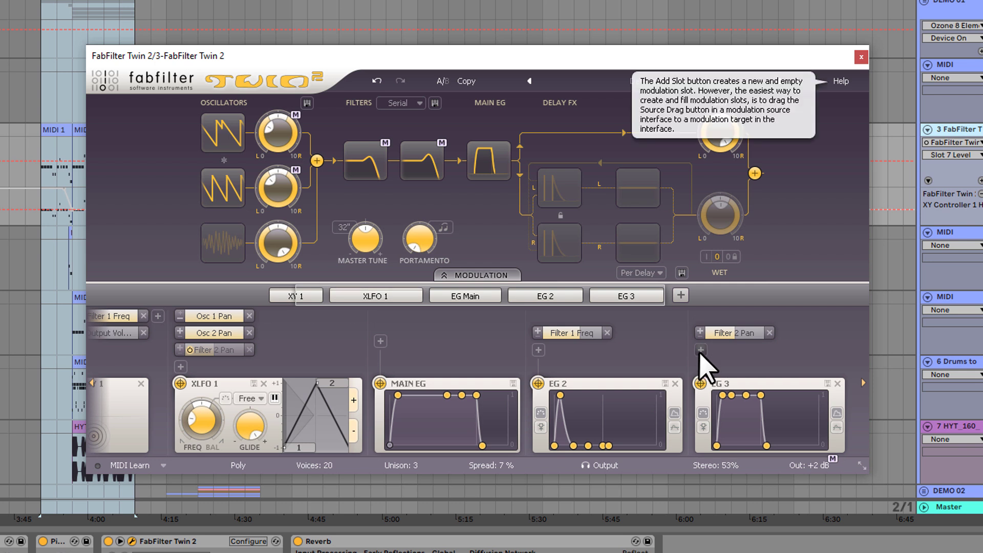
{"action": "left_click", "coordinate": [699, 350]}
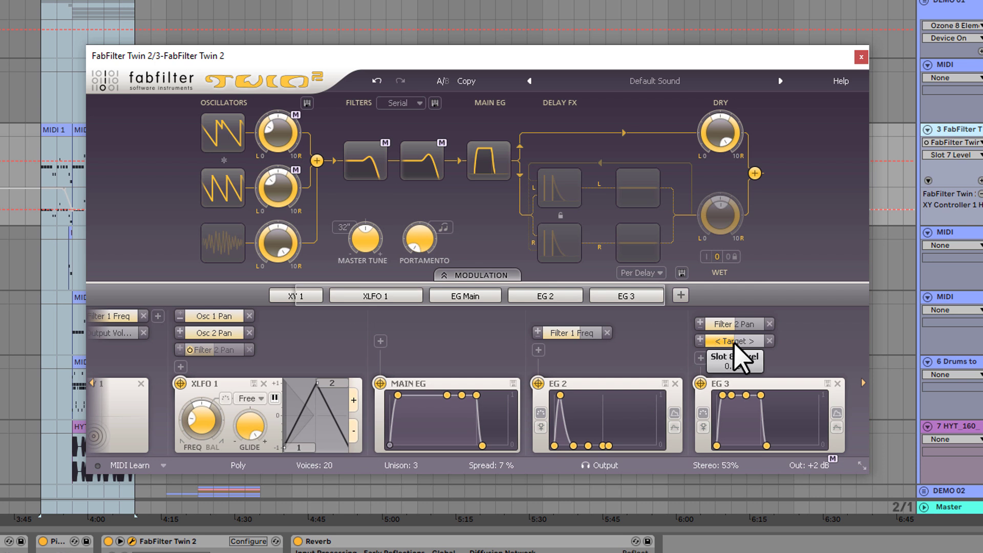
{"action": "left_click", "coordinate": [837, 384]}
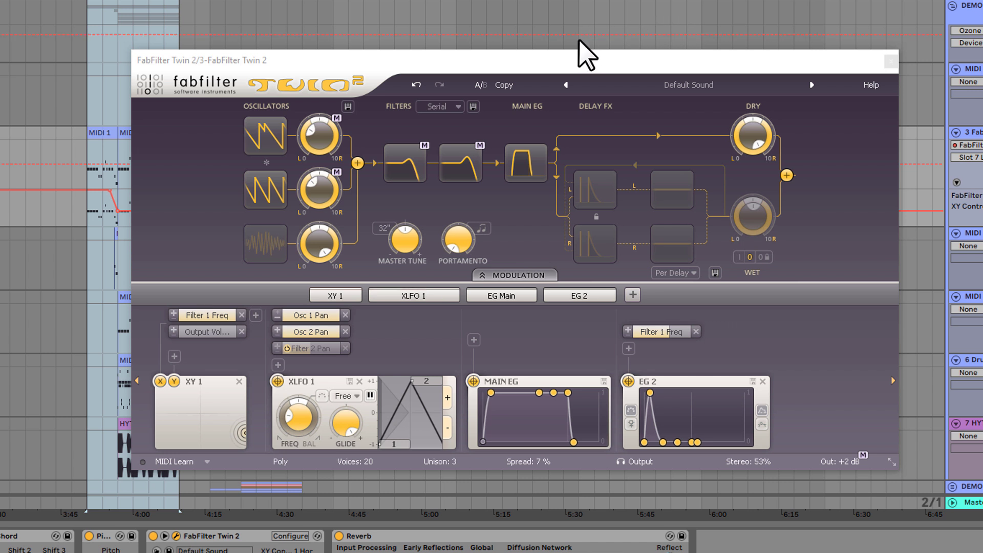
Show the oscillator settings and examine the sync controls and the octave options of oscillator 2
{"action": "left_click", "coordinate": [266, 134]}
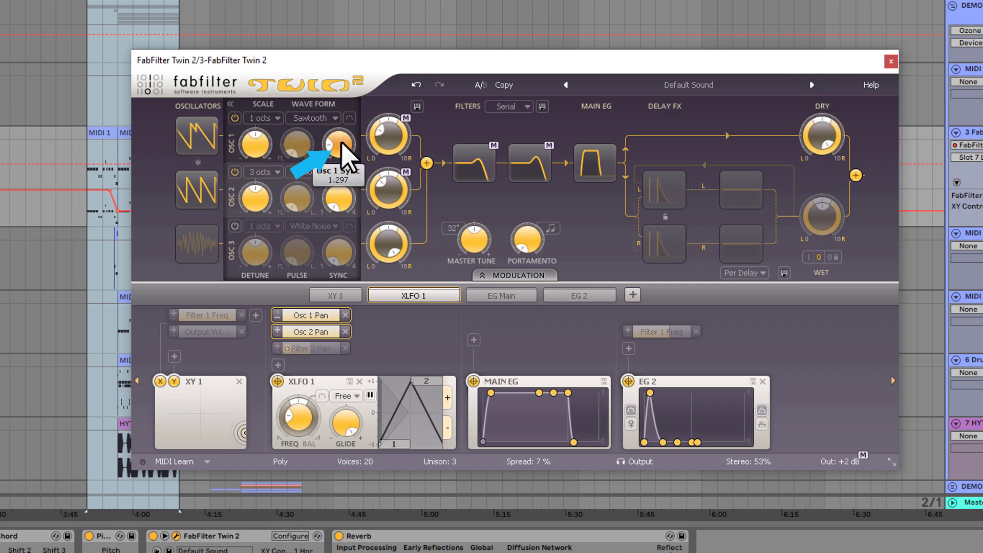
{"action": "left_click", "coordinate": [262, 173]}
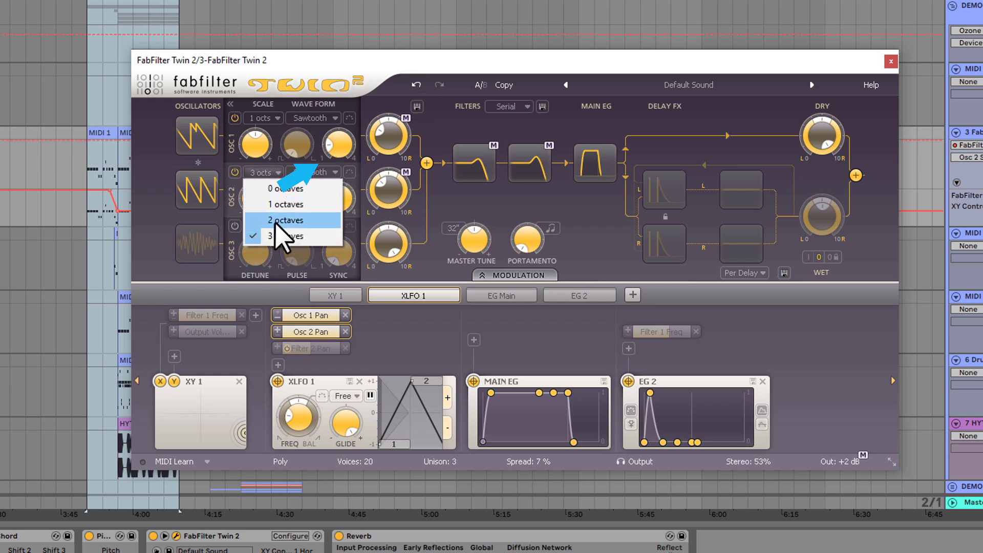
{"action": "left_click", "coordinate": [439, 66]}
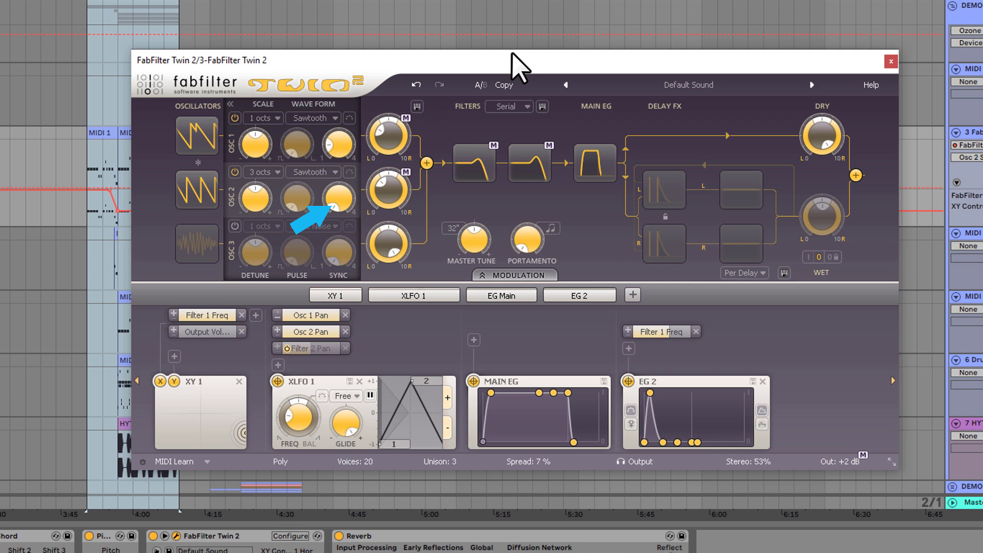
Show the filter settings and switch Filter 2 off and back on to compare the sound
{"action": "left_click", "coordinate": [484, 163]}
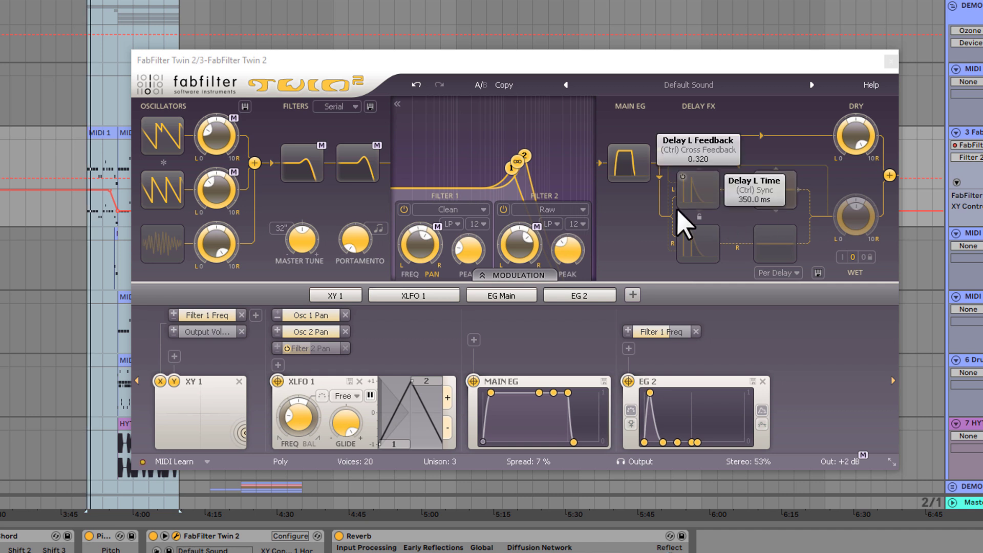
{"action": "left_click", "coordinate": [504, 210]}
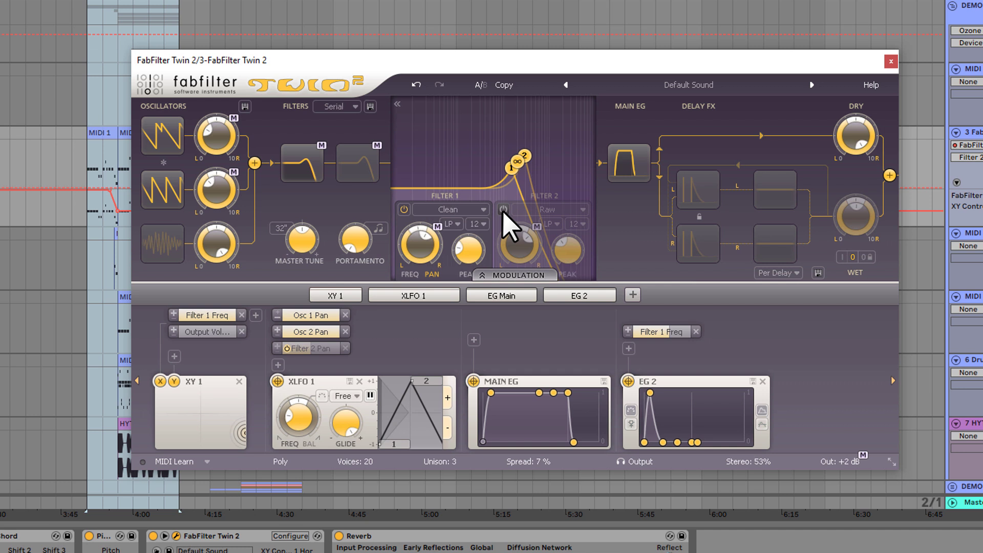
{"action": "left_click", "coordinate": [503, 211]}
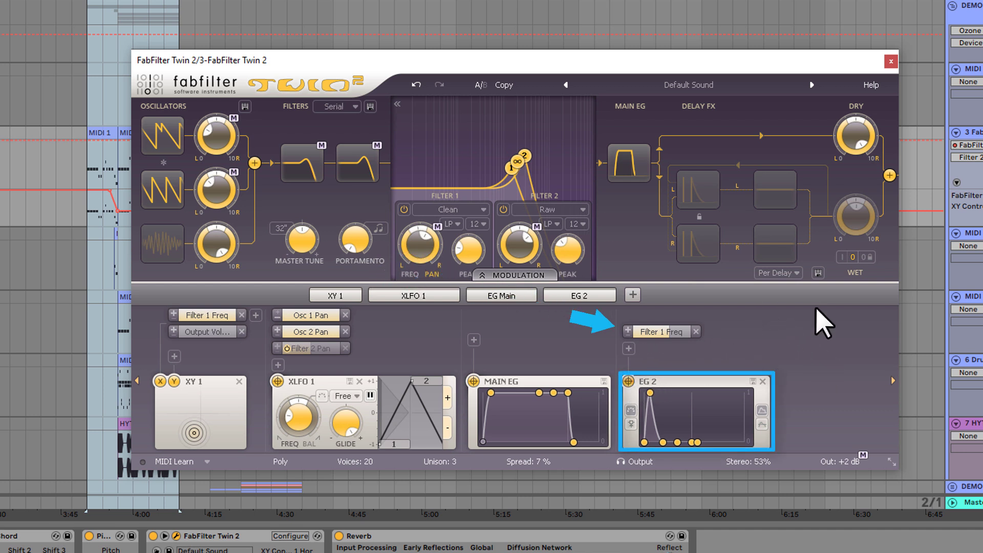
Hide the plug-in window to examine the track's XY Controller automation in the arrangement, and bring the window back
{"action": "mouse_move", "coordinate": [809, 302]}
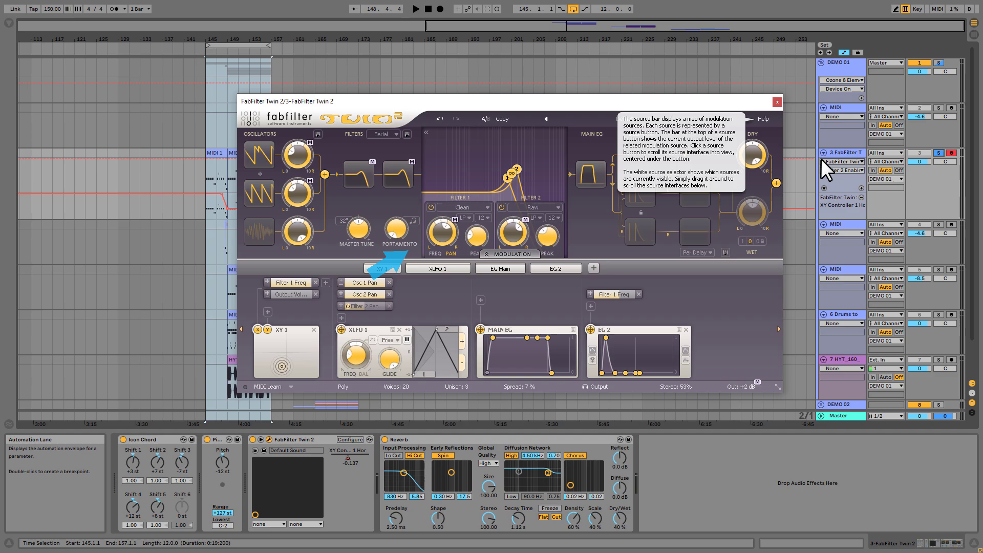
{"action": "left_click", "coordinate": [890, 61]}
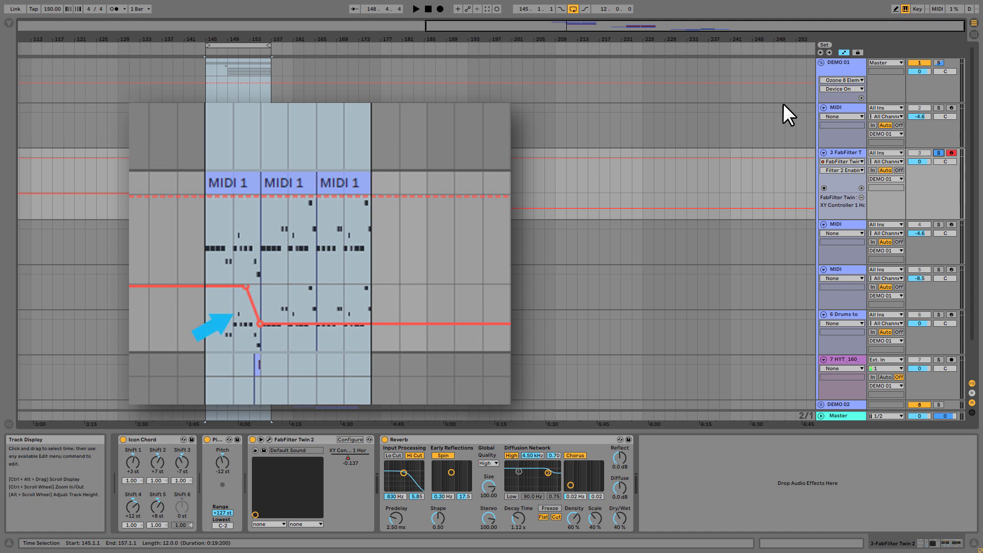
{"action": "key", "text": "ctrl+alt+p"}
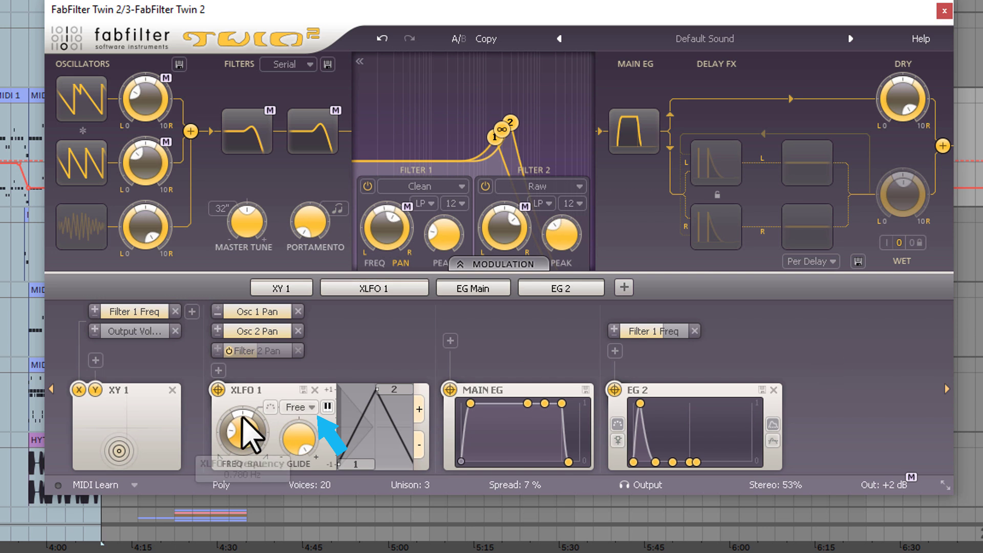
Examine the XLFO 1 frequency control and demonstrate assigning XLFO 1 to Filter 2's frequency and pan knob
{"action": "mouse_move", "coordinate": [238, 434]}
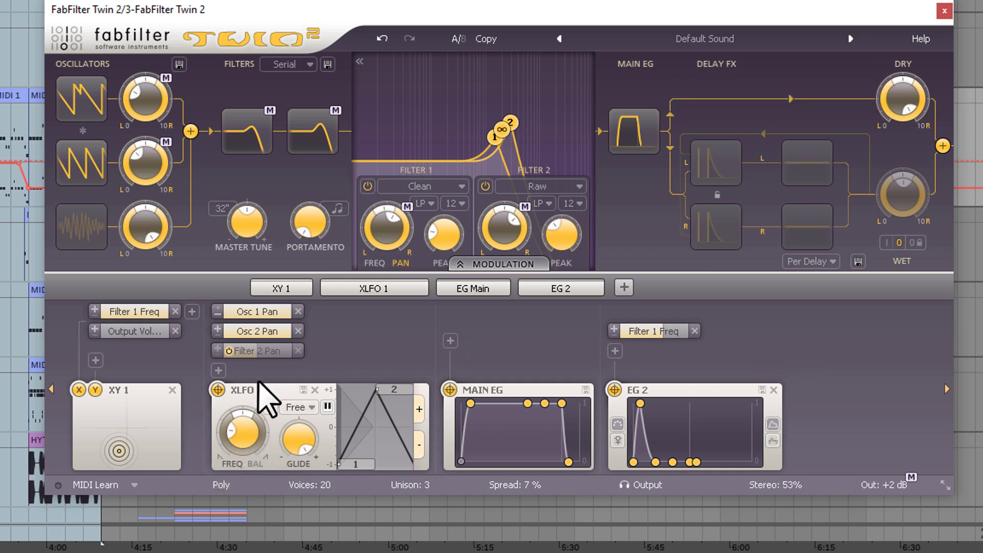
{"action": "left_click_drag", "start_coordinate": [219, 390], "coordinate": [503, 248]}
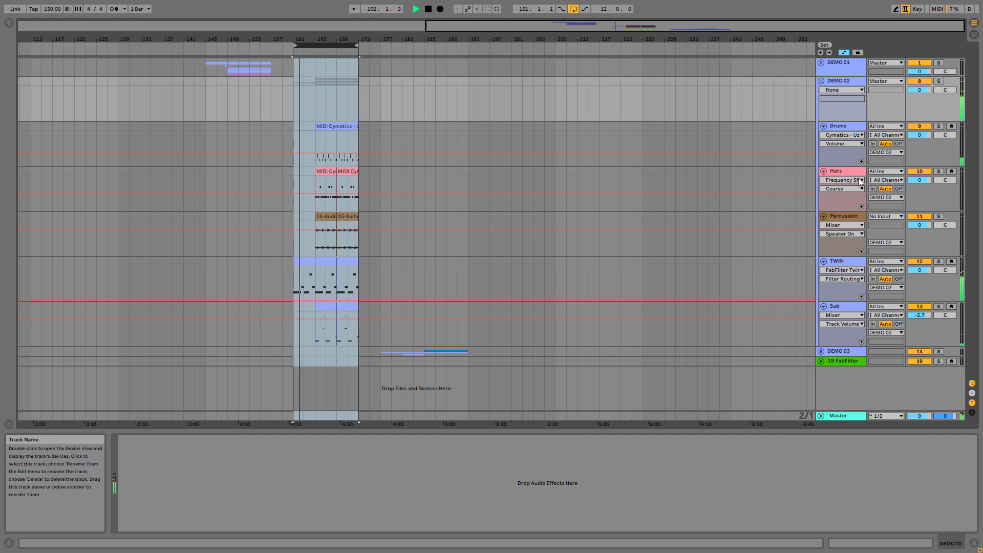
Open the TWIN track's synthesizer in the DEMO 02 group and audition the track soloed
{"action": "left_click", "coordinate": [840, 261]}
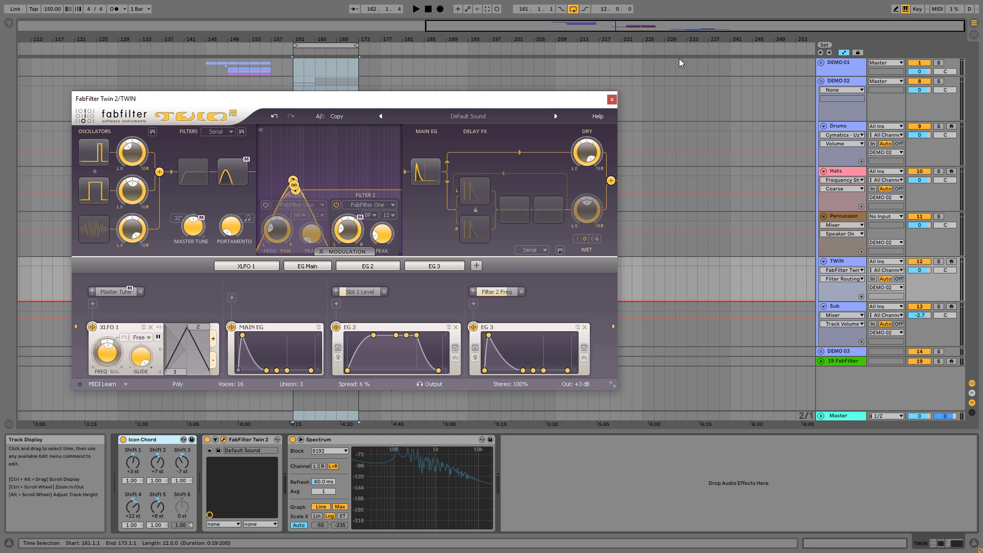
{"action": "left_click", "coordinate": [938, 262]}
{"action": "key", "text": "space"}
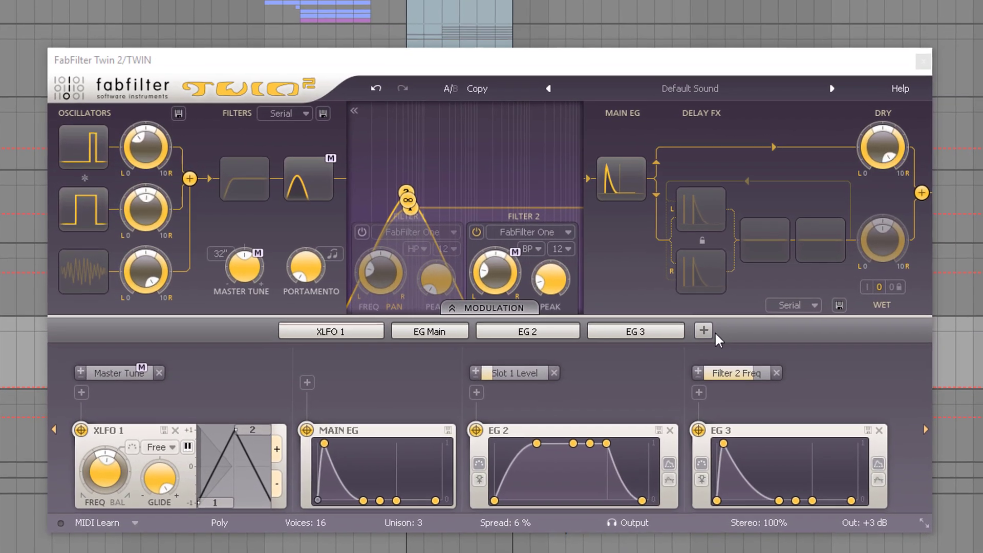
Examine the modulation source types and try assigning XLFO 1 to Master Tune, removing the duplicate slot
{"action": "left_click", "coordinate": [475, 265]}
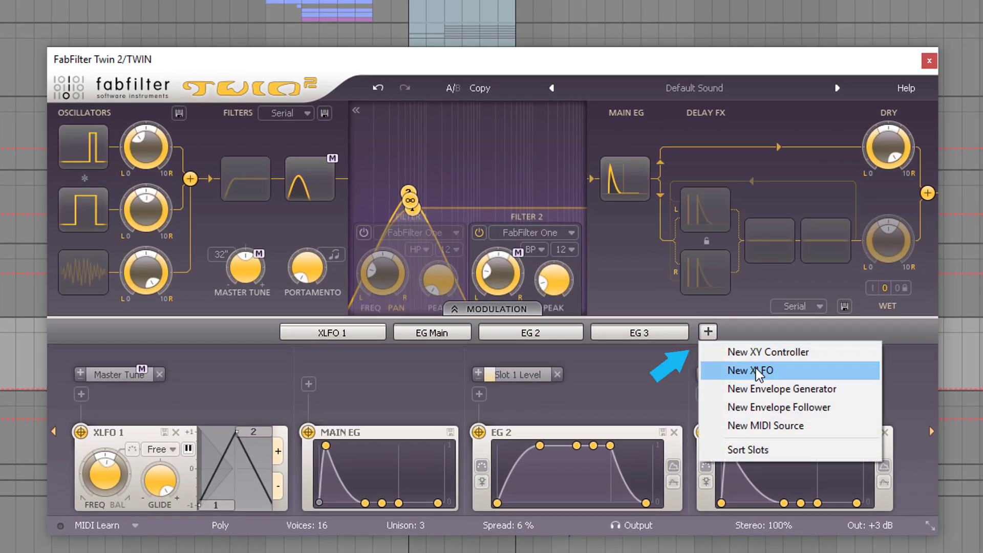
{"action": "key", "text": "Escape"}
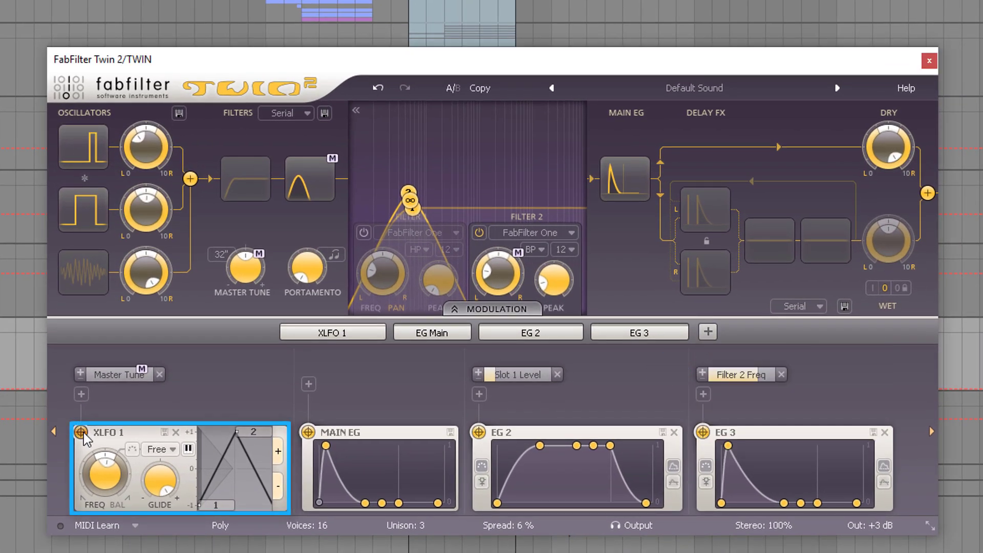
{"action": "left_click_drag", "start_coordinate": [81, 432], "coordinate": [253, 268]}
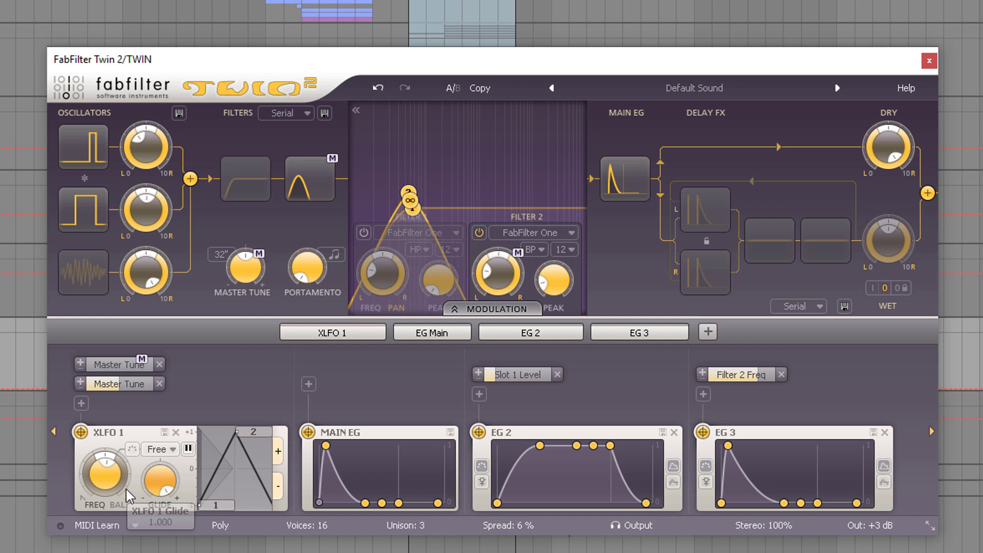
{"action": "mouse_move", "coordinate": [105, 486]}
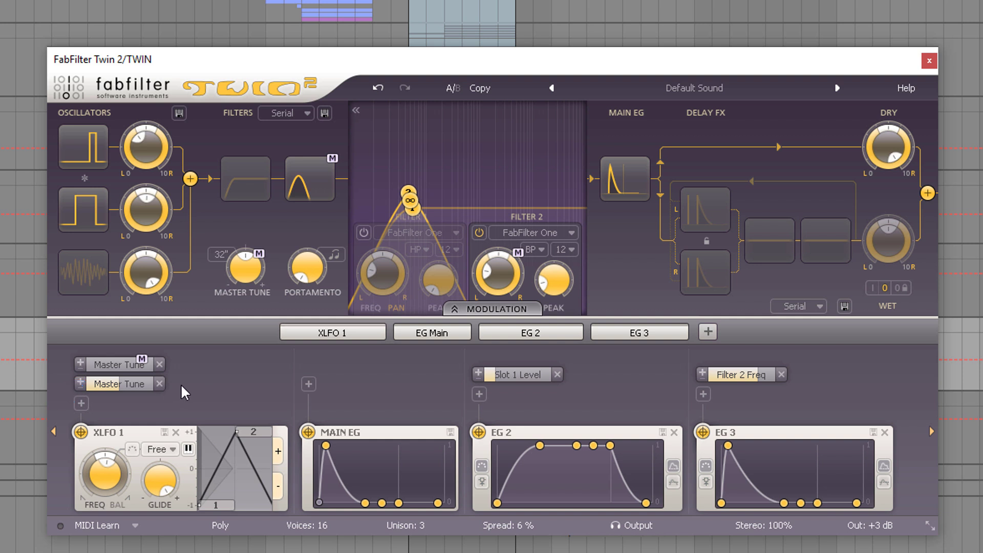
{"action": "left_click", "coordinate": [158, 384]}
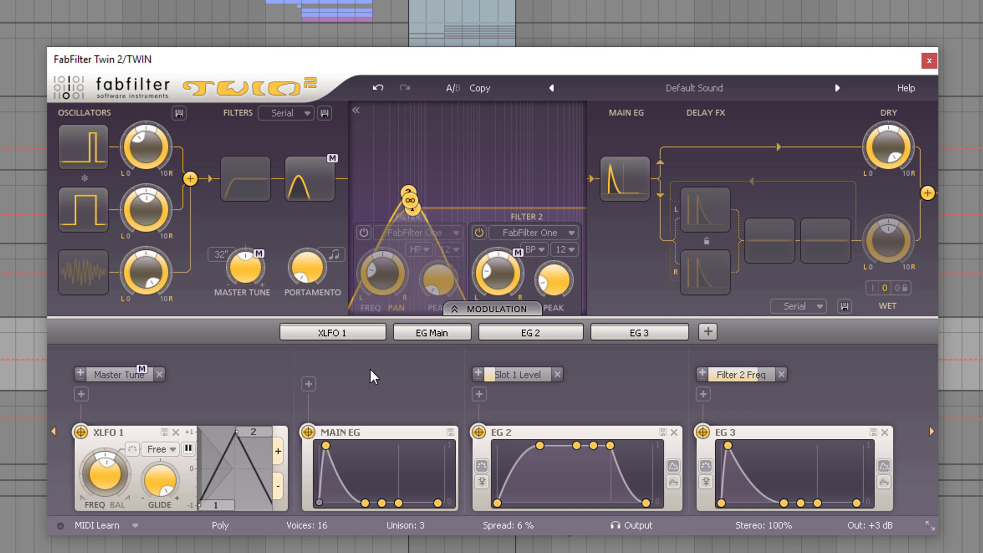
Examine the waveform options and pulse width of oscillator 1 in the TWIN track's synthesizer
{"action": "left_click", "coordinate": [85, 146]}
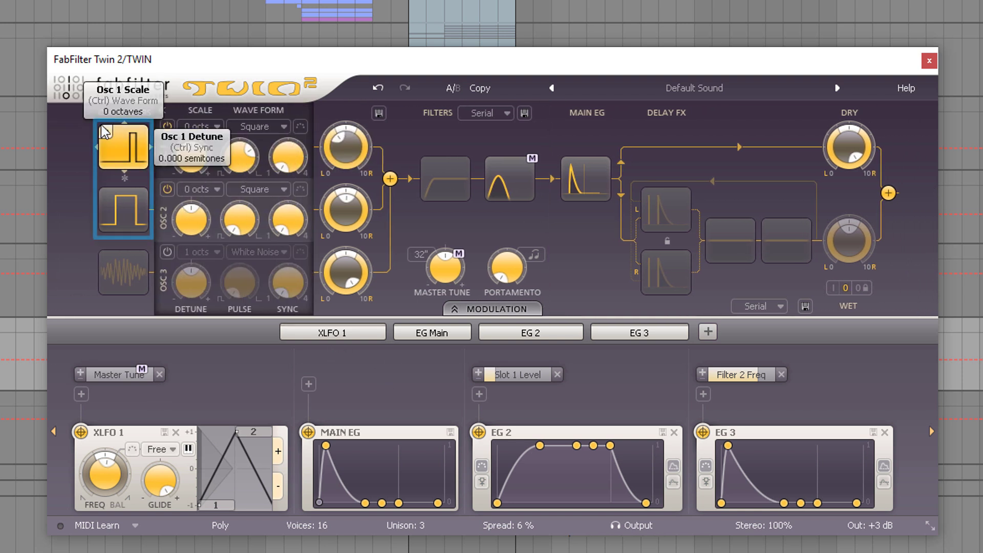
{"action": "left_click", "coordinate": [250, 130]}
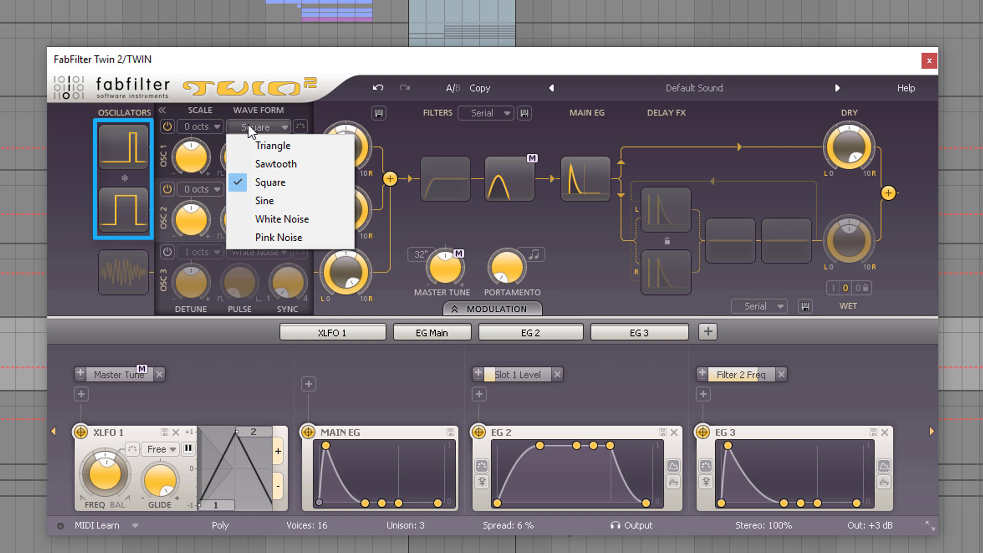
{"action": "left_click", "coordinate": [272, 59]}
{"action": "left_click_drag", "start_coordinate": [240, 156], "coordinate": [260, 247]}
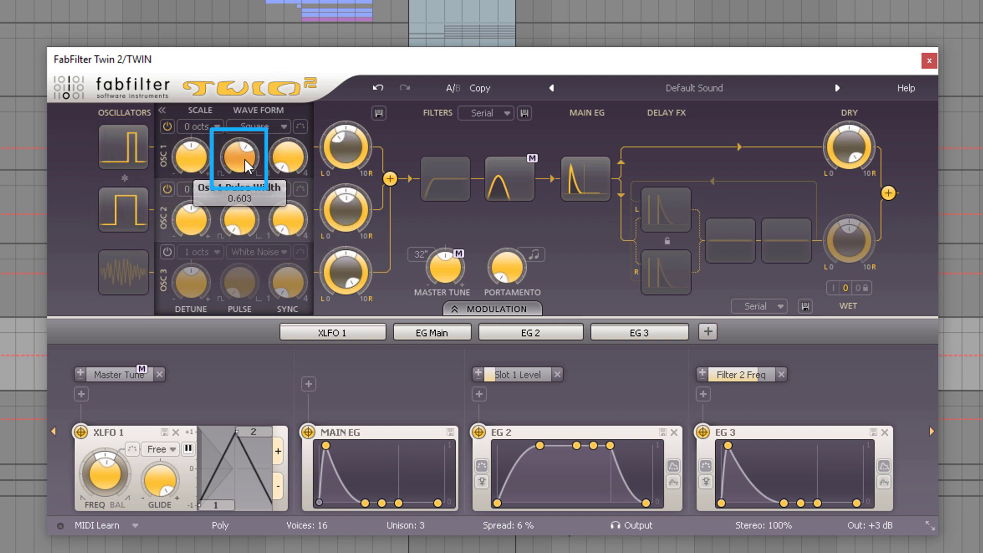
{"action": "mouse_move", "coordinate": [127, 205]}
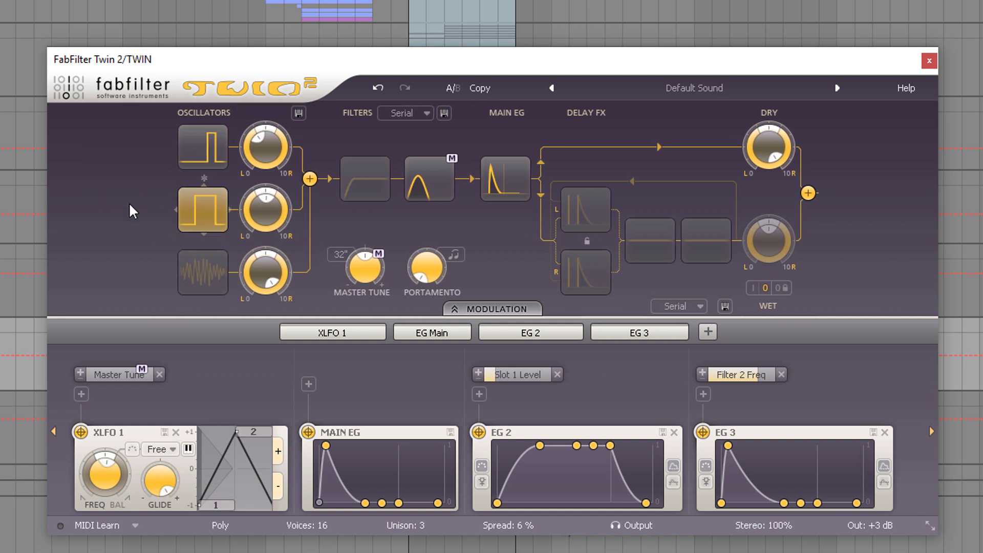
{"action": "mouse_move", "coordinate": [325, 197]}
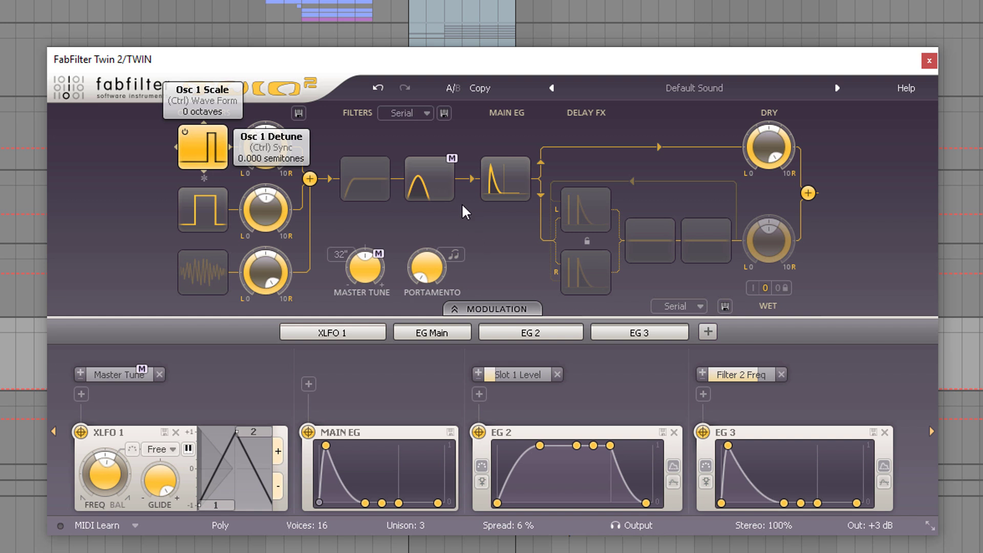
Examine the settings of Filter 1 and Filter 2 and collapse the filter display
{"action": "left_click", "coordinate": [441, 180]}
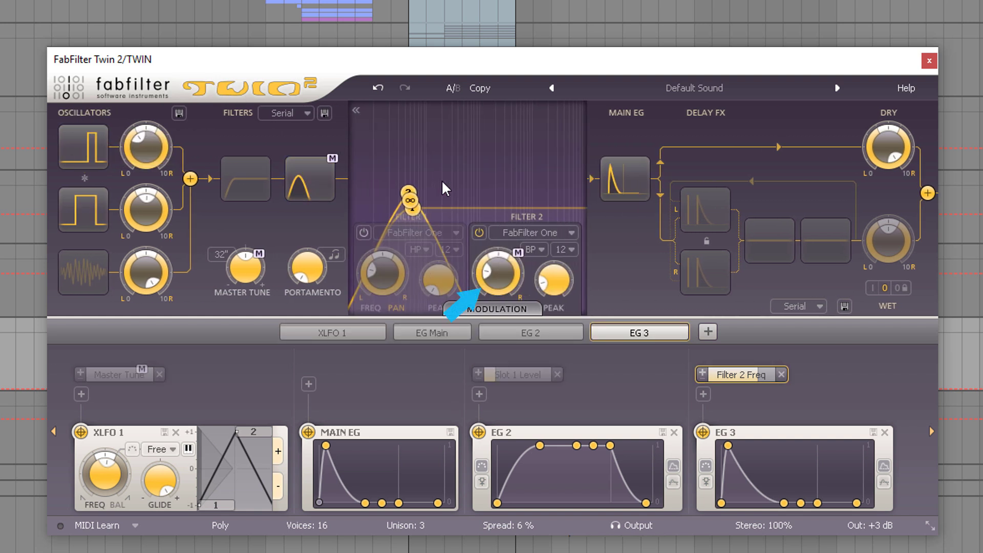
{"action": "mouse_move", "coordinate": [241, 171]}
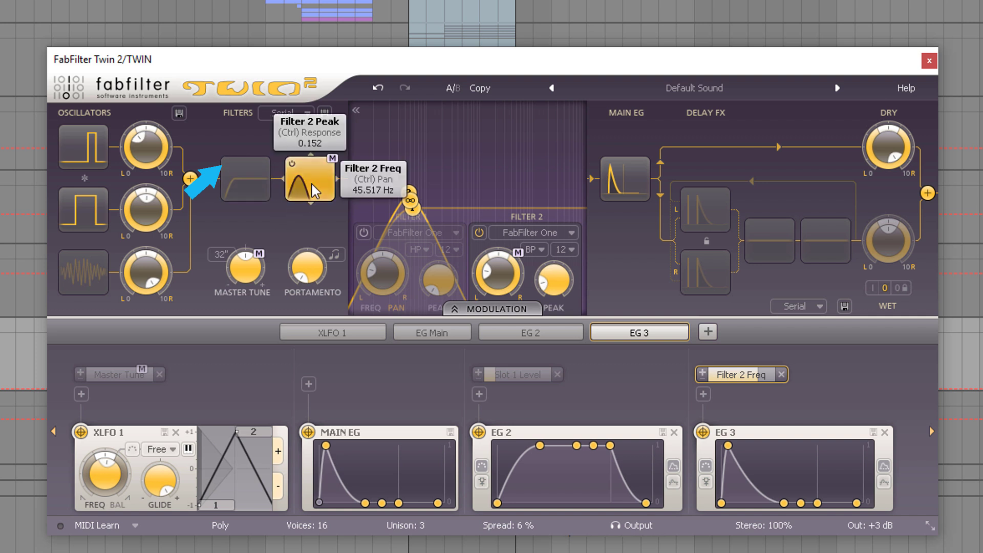
{"action": "left_click", "coordinate": [311, 182]}
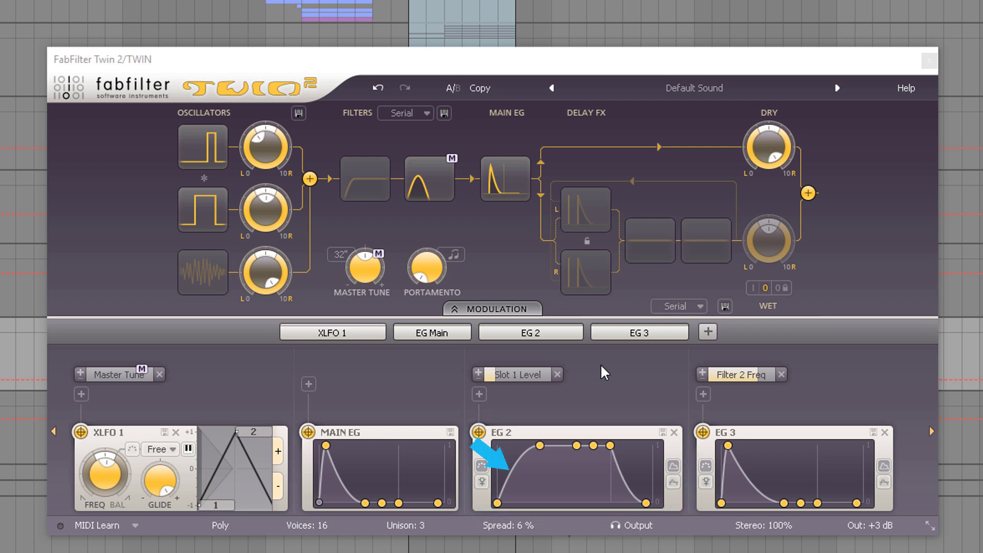
Examine the EG 2 and EG 3 modulation, Filter 2's settings and the unison options, keeping unison at 3
{"action": "mouse_move", "coordinate": [541, 448]}
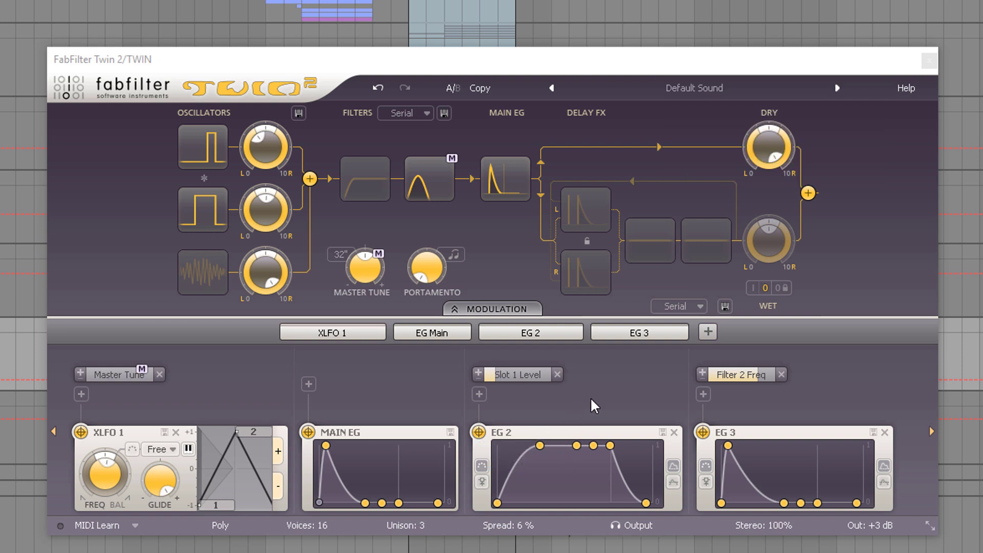
{"action": "mouse_move", "coordinate": [479, 432]}
{"action": "left_mouse_down"}
{"action": "mouse_move", "coordinate": [194, 399]}
{"action": "mouse_move", "coordinate": [134, 379]}
{"action": "mouse_move", "coordinate": [468, 435]}
{"action": "left_mouse_up"}
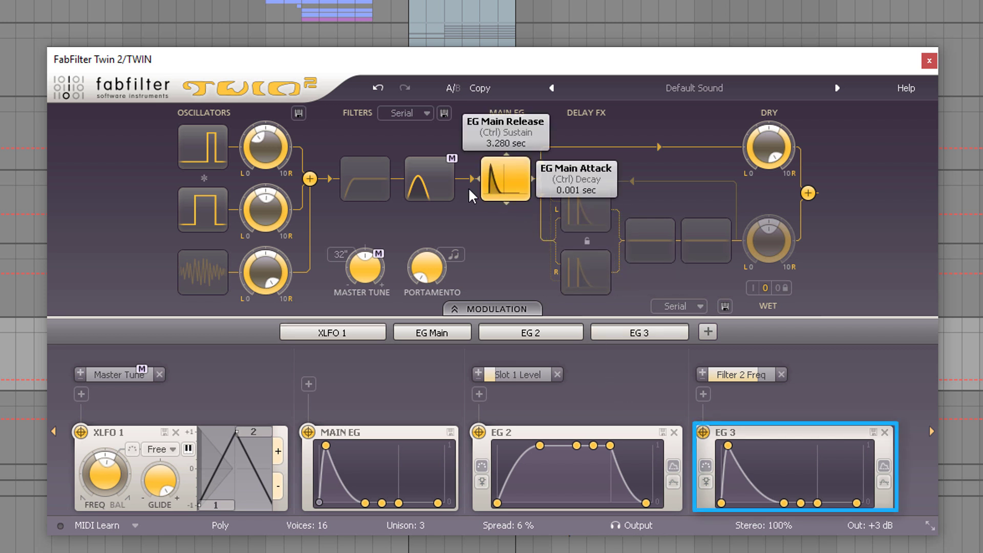
{"action": "left_click", "coordinate": [429, 179]}
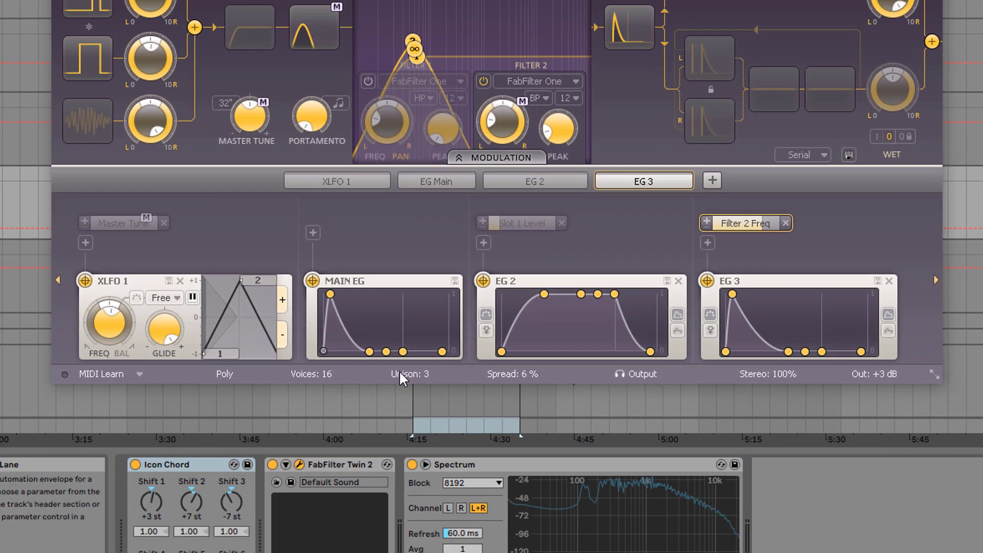
{"action": "left_click", "coordinate": [396, 524]}
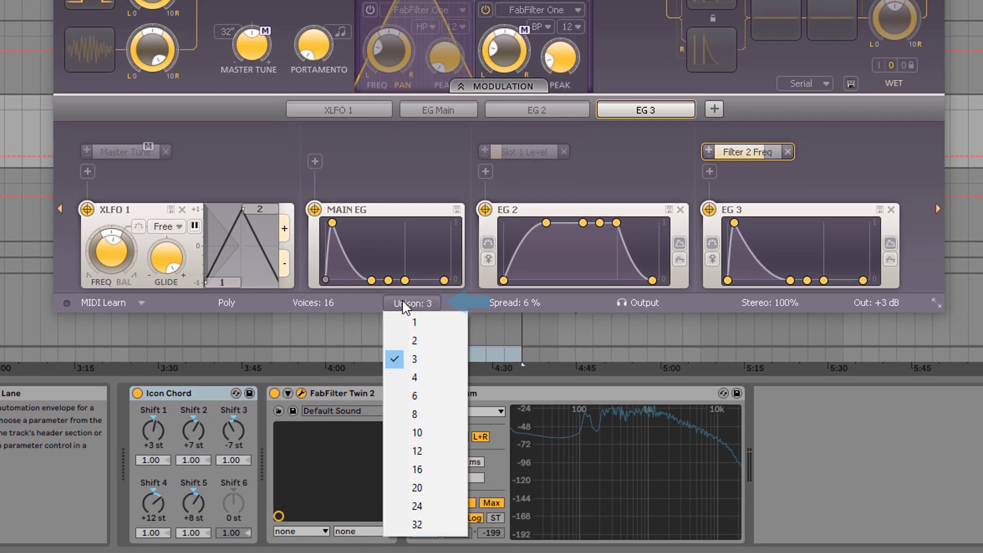
{"action": "left_click", "coordinate": [413, 360]}
Switch off the Vocoder and Reverb effects on the MIDI track in the DEMO 03 group
{"action": "mouse_move", "coordinate": [520, 299]}
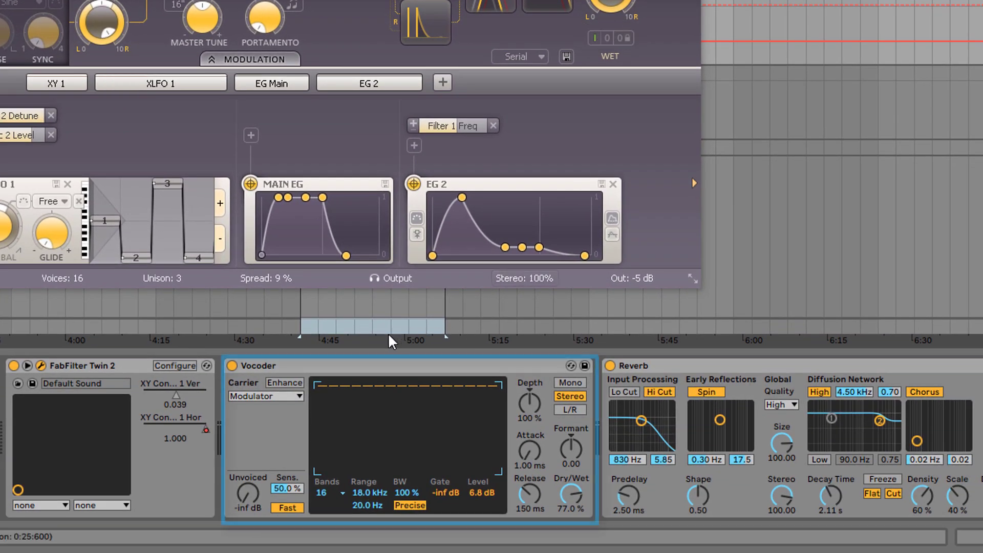
{"action": "key", "text": "Right"}
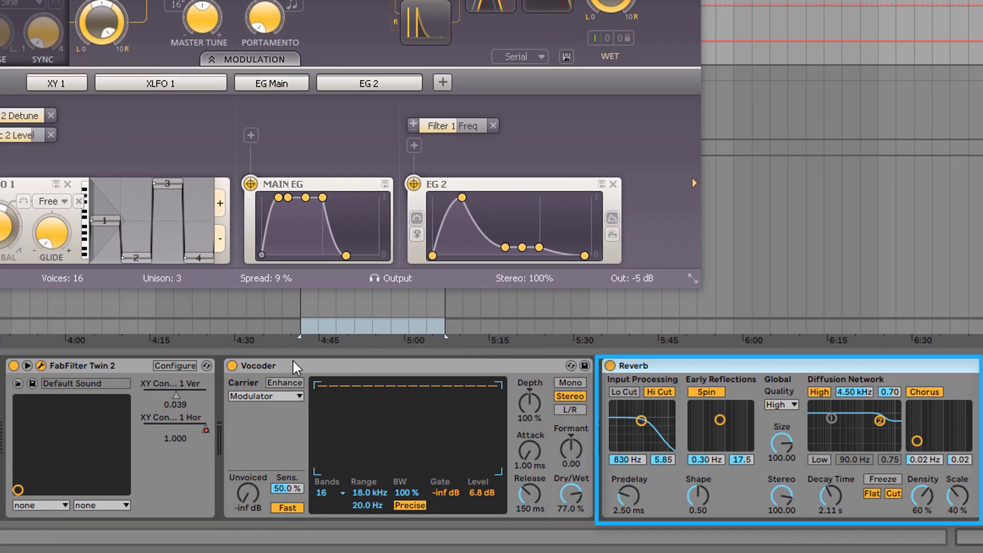
{"action": "left_click", "coordinate": [610, 365]}
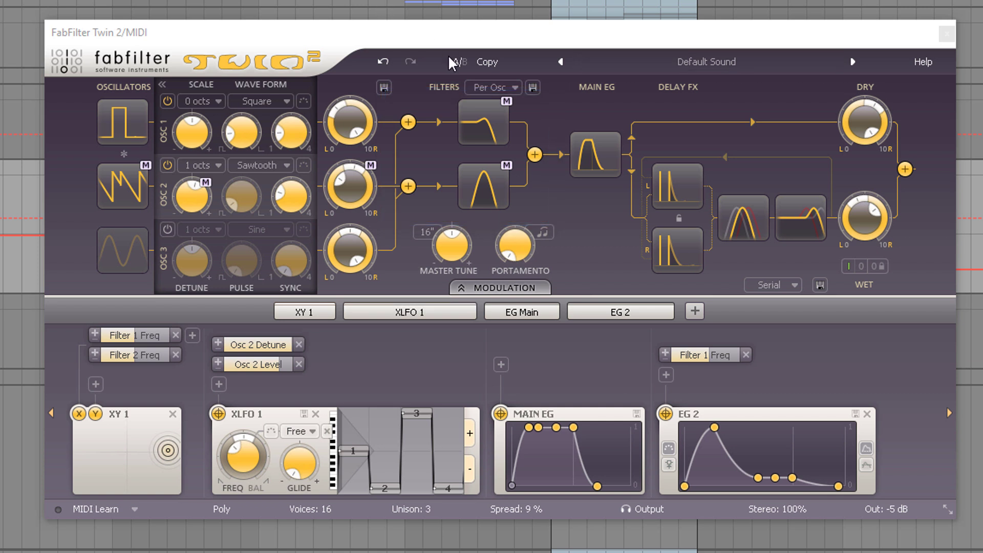
Examine the filter routing options, keeping Per Osc, and show the settings of Filter 1 and Filter 2
{"action": "left_click", "coordinate": [489, 88]}
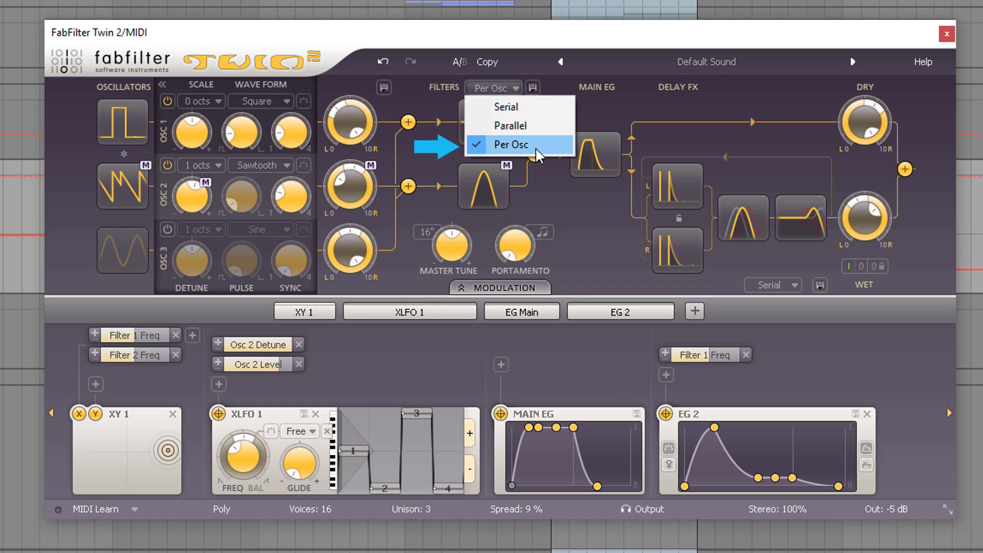
{"action": "left_click", "coordinate": [584, 46]}
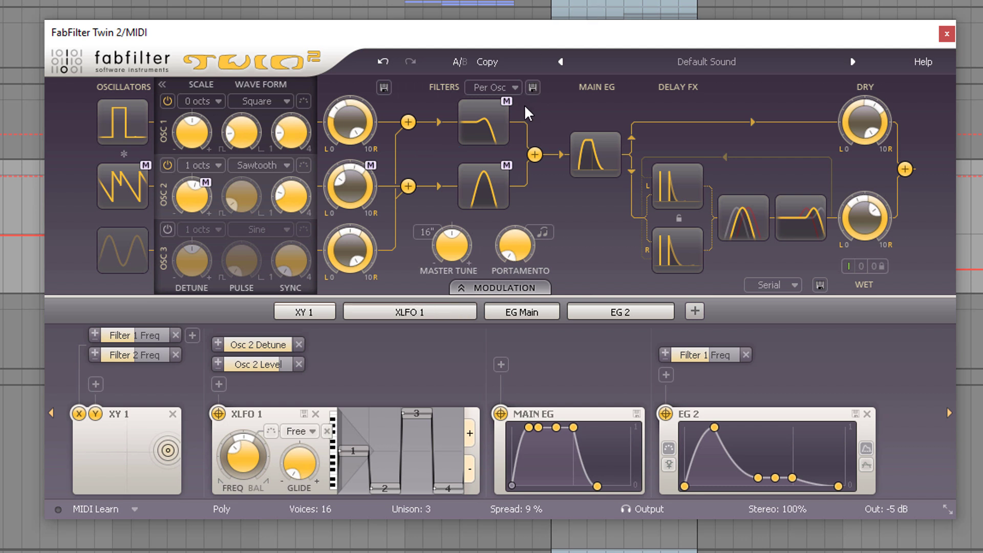
{"action": "left_click", "coordinate": [485, 120]}
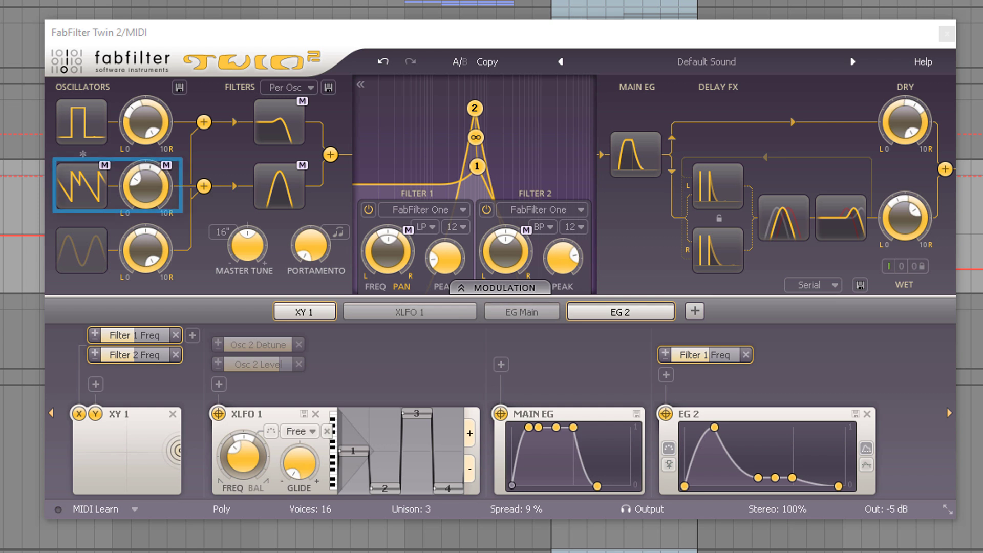
Examine the oscillator settings and how XLFO 1 modulates oscillator 2's detune and level
{"action": "left_click_drag", "start_coordinate": [145, 123], "coordinate": [205, 348]}
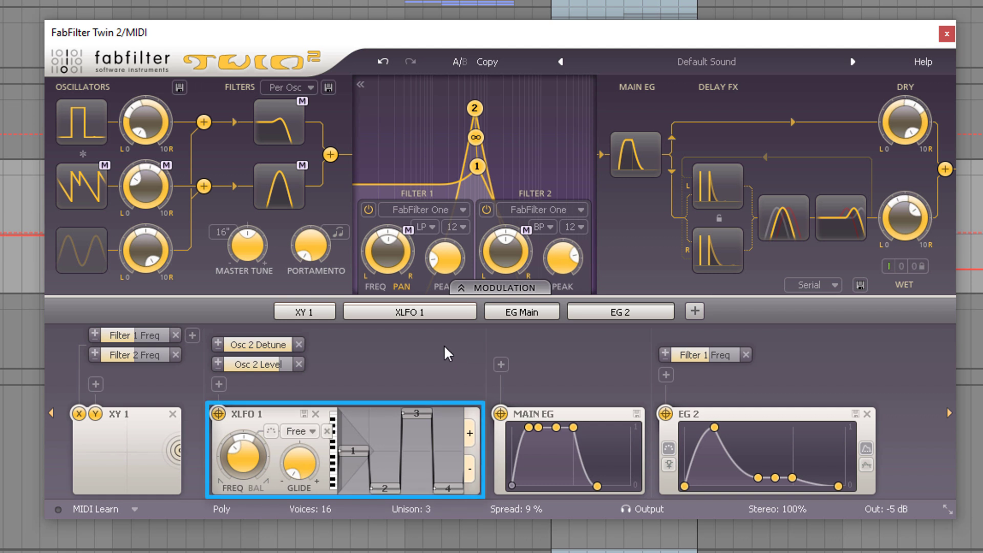
{"action": "left_click", "coordinate": [213, 196]}
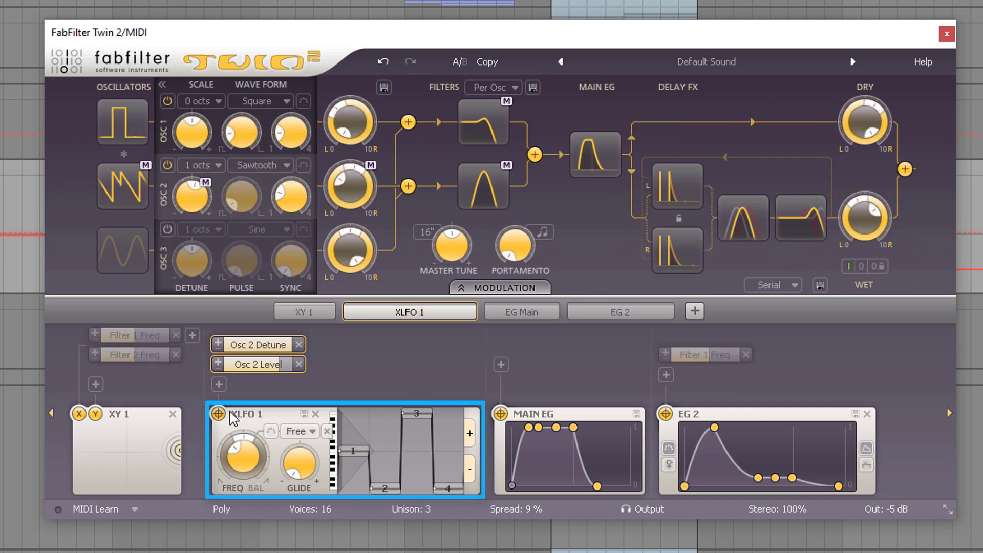
{"action": "left_click_drag", "start_coordinate": [218, 413], "coordinate": [355, 193]}
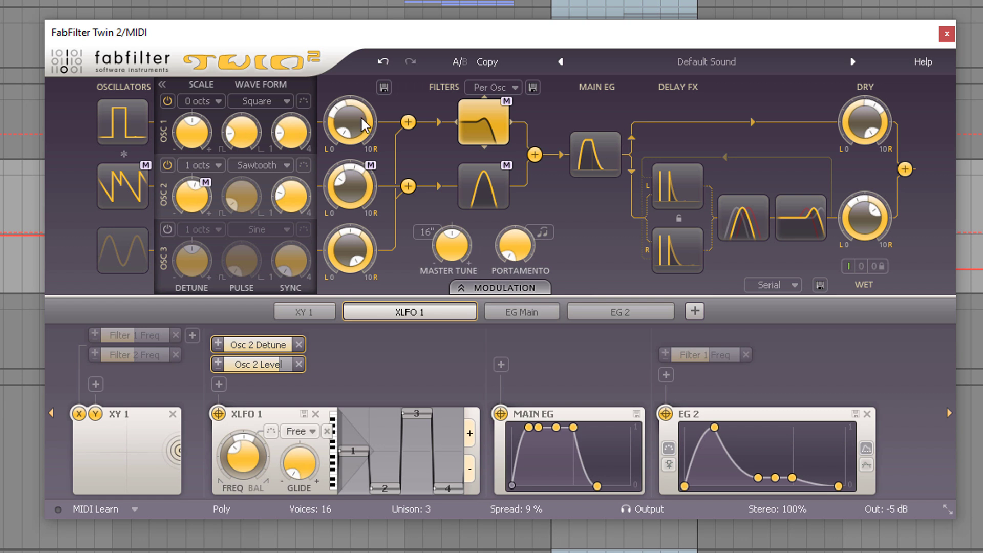
{"action": "mouse_move", "coordinate": [368, 123]}
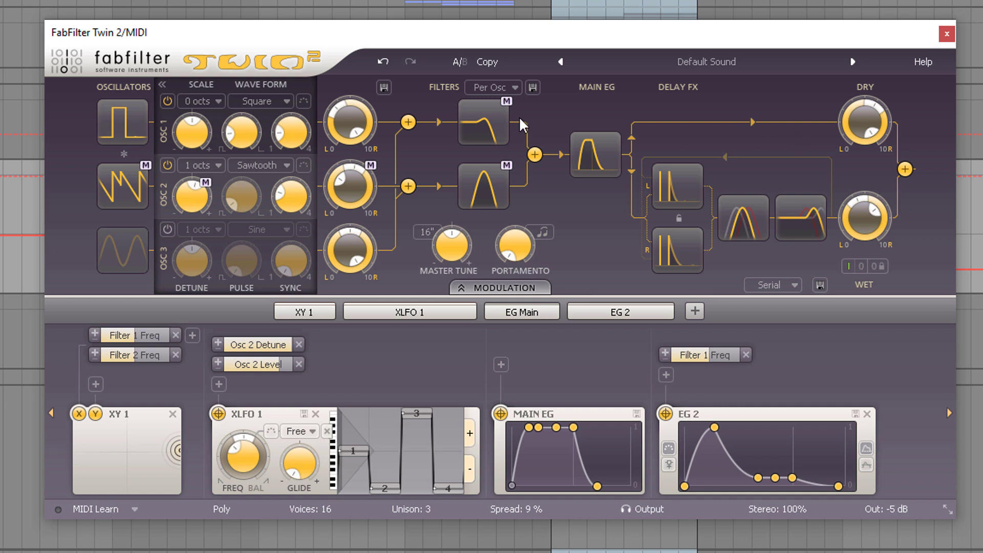
Examine the left and right delay settings and the filter types available for the two delay filters
{"action": "left_click", "coordinate": [493, 117]}
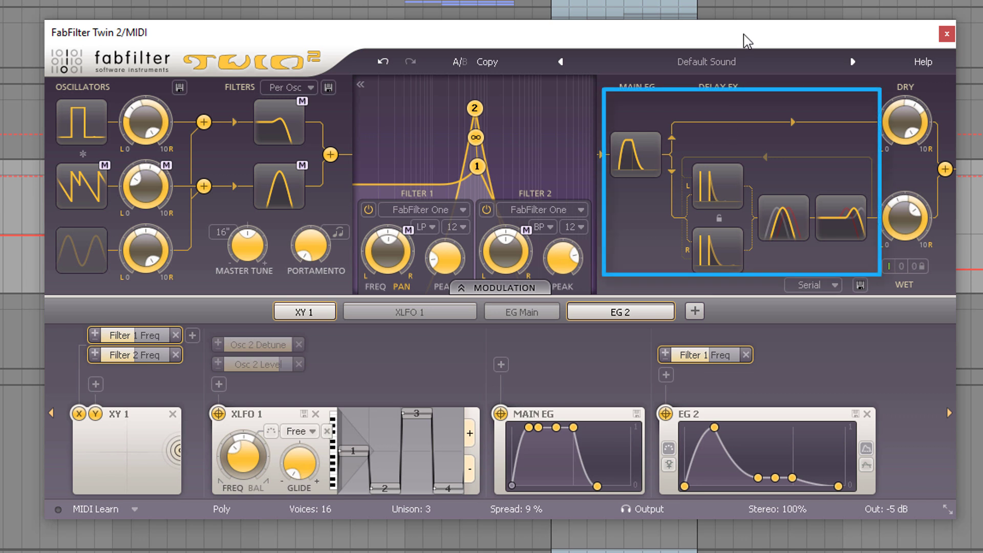
{"action": "left_click", "coordinate": [702, 175]}
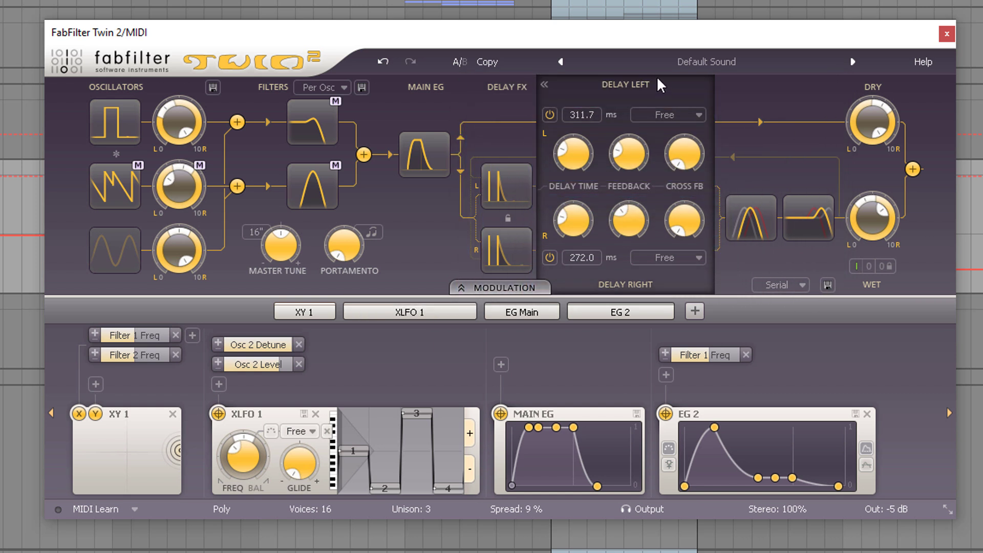
{"action": "left_click", "coordinate": [765, 228]}
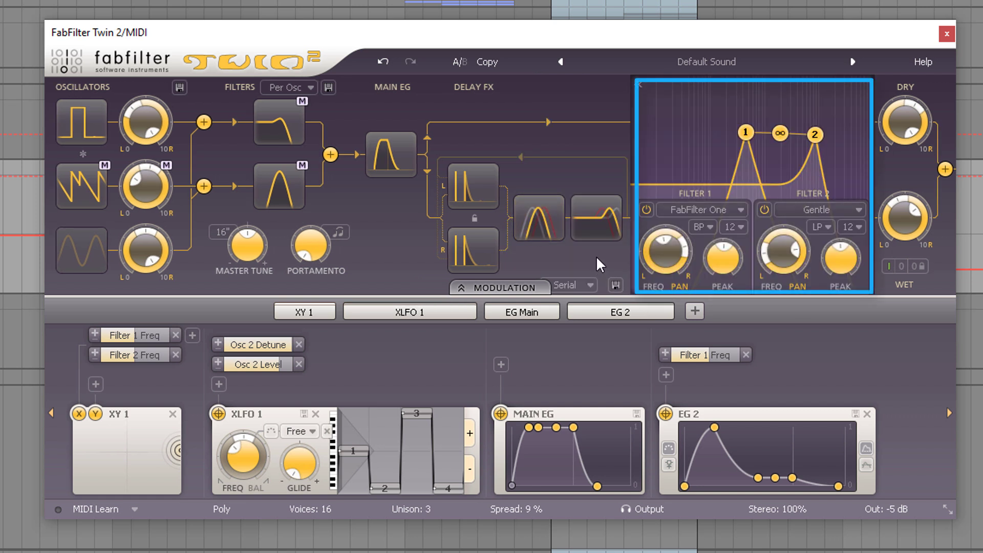
{"action": "left_click", "coordinate": [707, 212]}
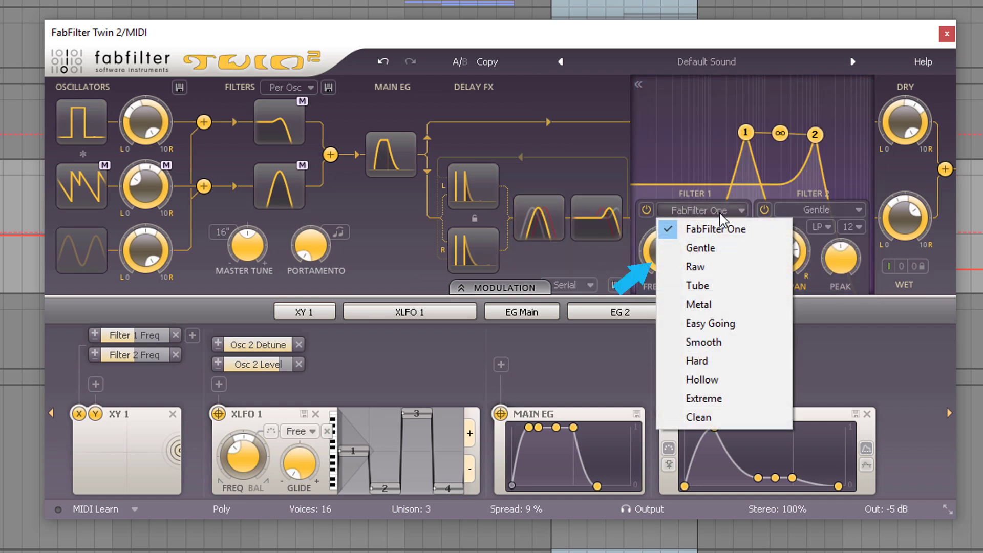
{"action": "left_click", "coordinate": [893, 272]}
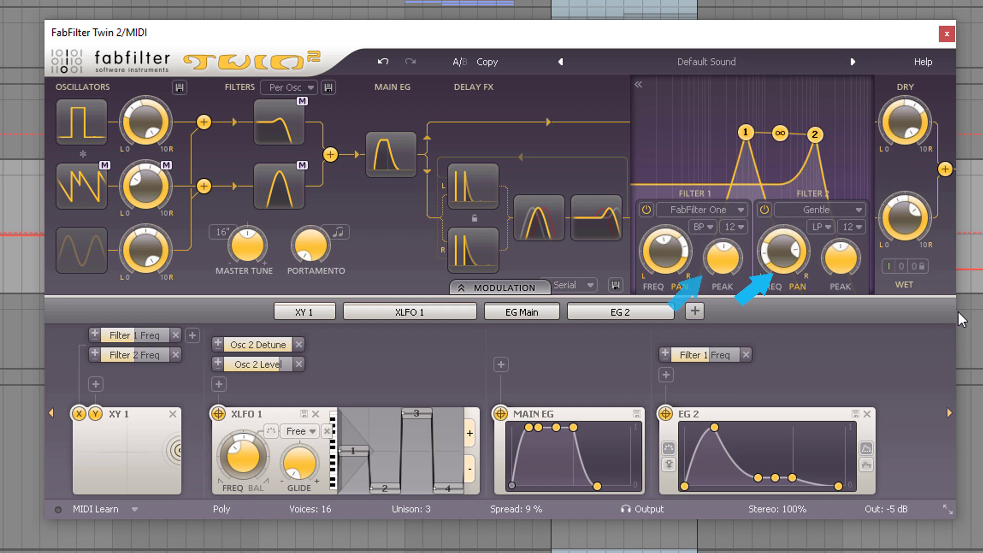
{"action": "left_click", "coordinate": [849, 210]}
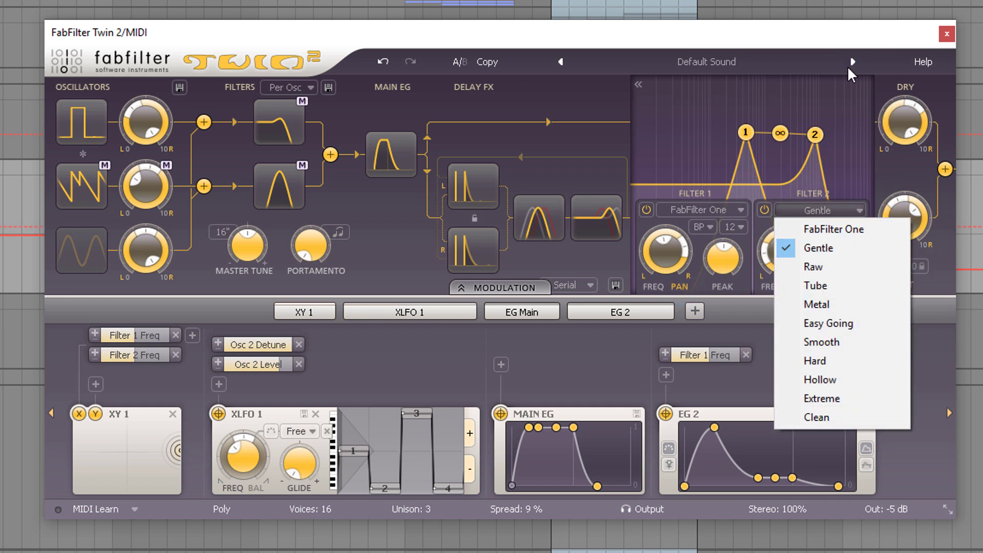
{"action": "left_click", "coordinate": [837, 48]}
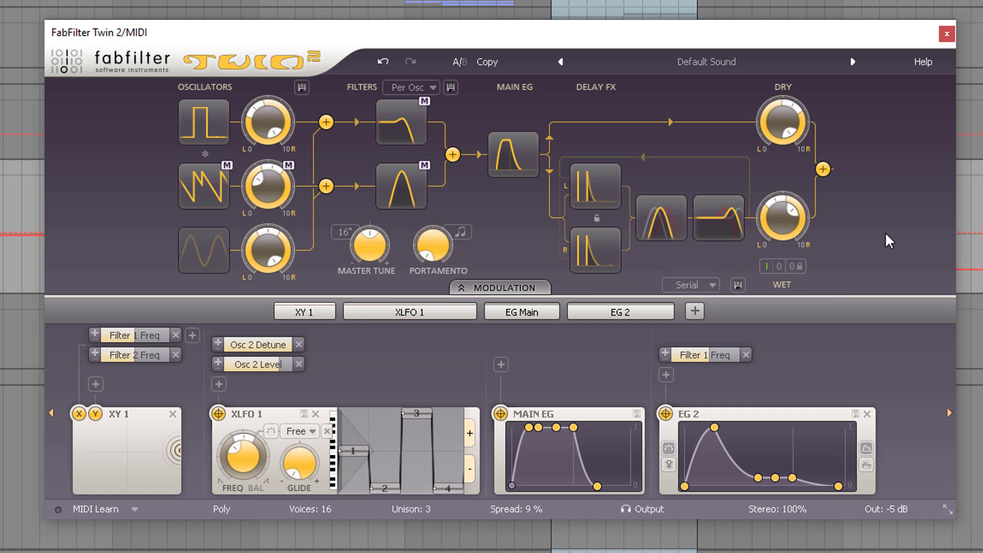
Examine the unison voice options and the Spread control of the MIDI track's synthesizer
{"action": "left_click", "coordinate": [410, 509]}
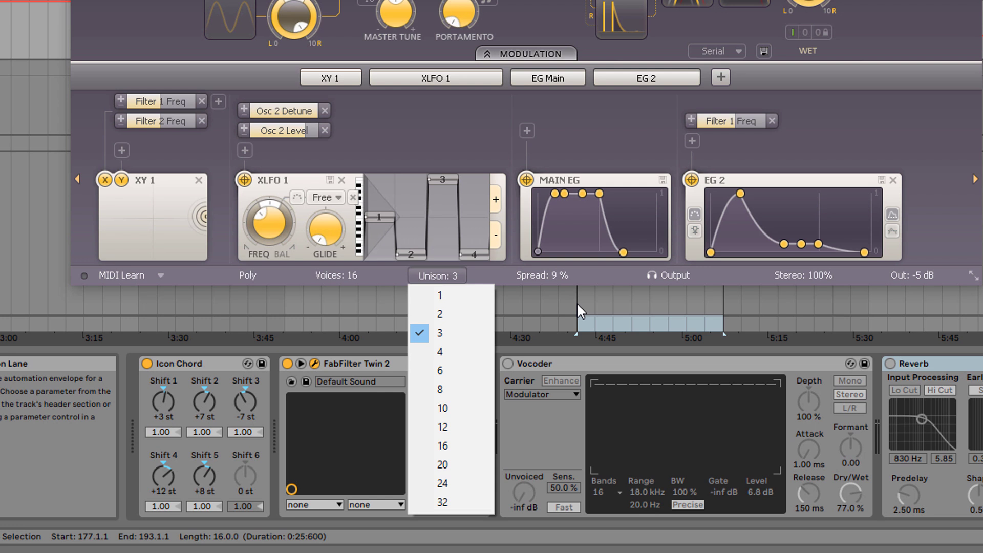
{"action": "left_click", "coordinate": [576, 302]}
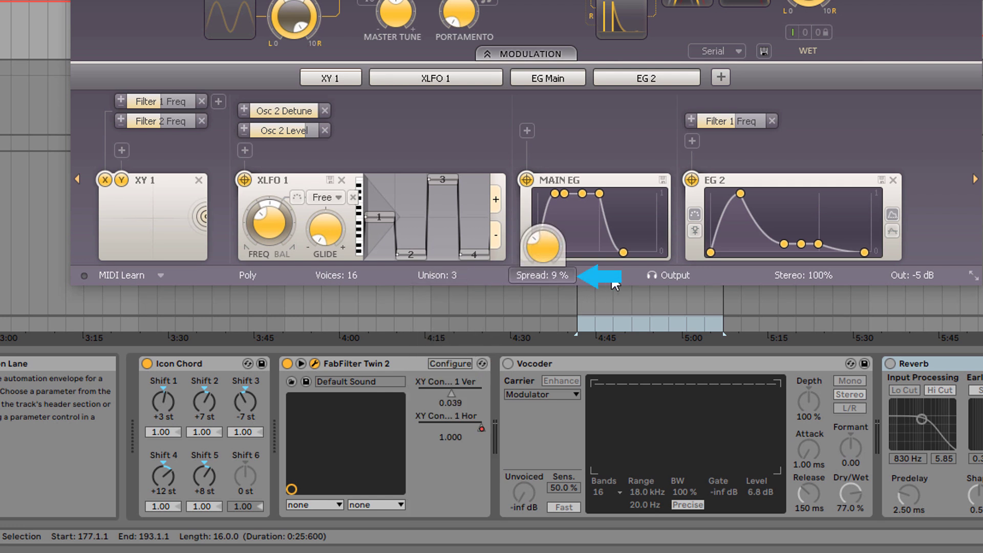
Switch the Vocoder and Reverb back on, audition the demo section with both effects, and stop playback
{"action": "left_click", "coordinate": [684, 363]}
{"action": "left_click", "coordinate": [507, 364]}
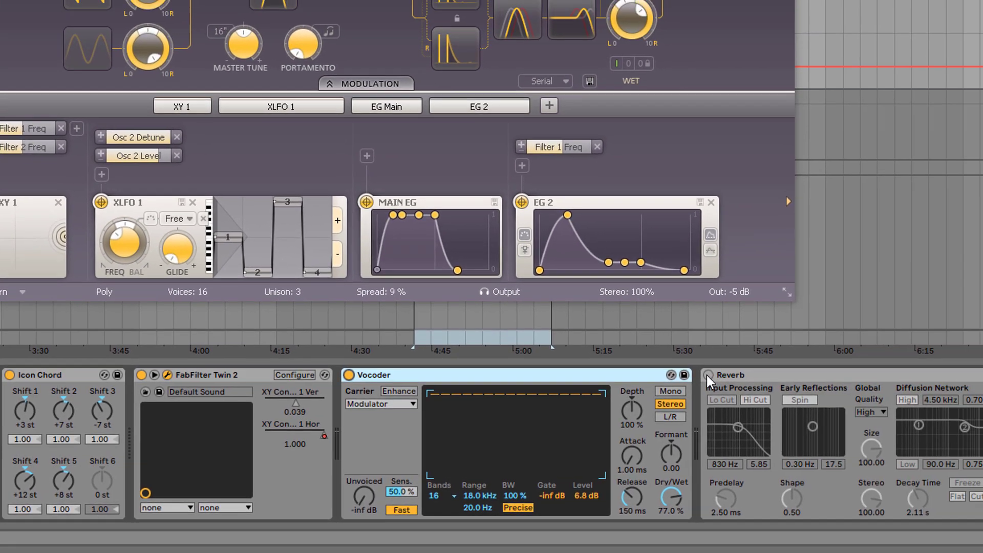
{"action": "left_click", "coordinate": [887, 364]}
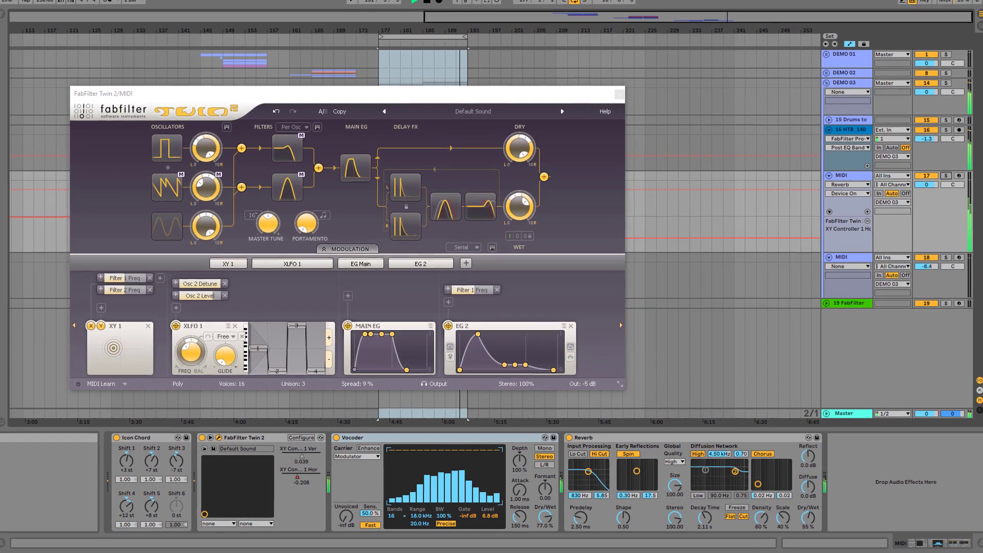
{"action": "left_click", "coordinate": [428, 7]}
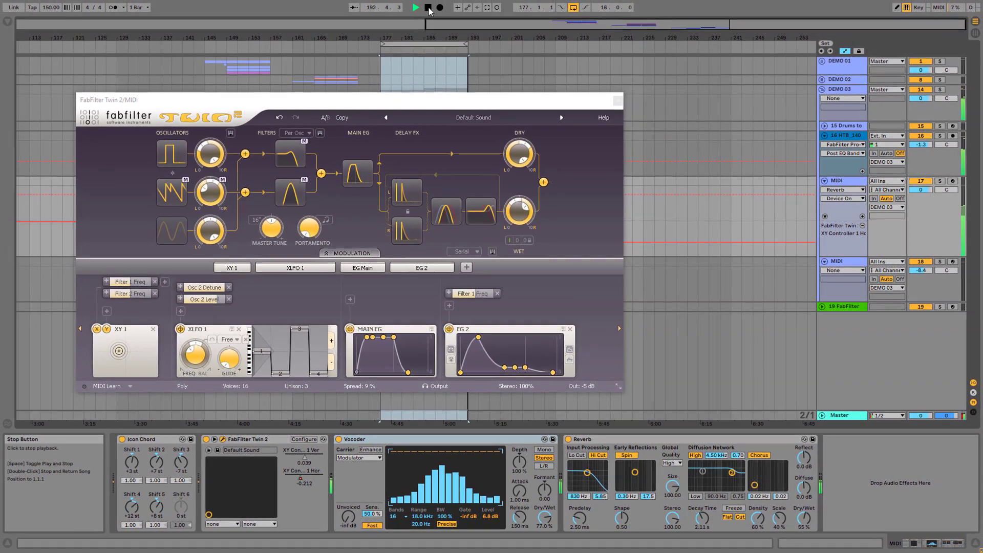